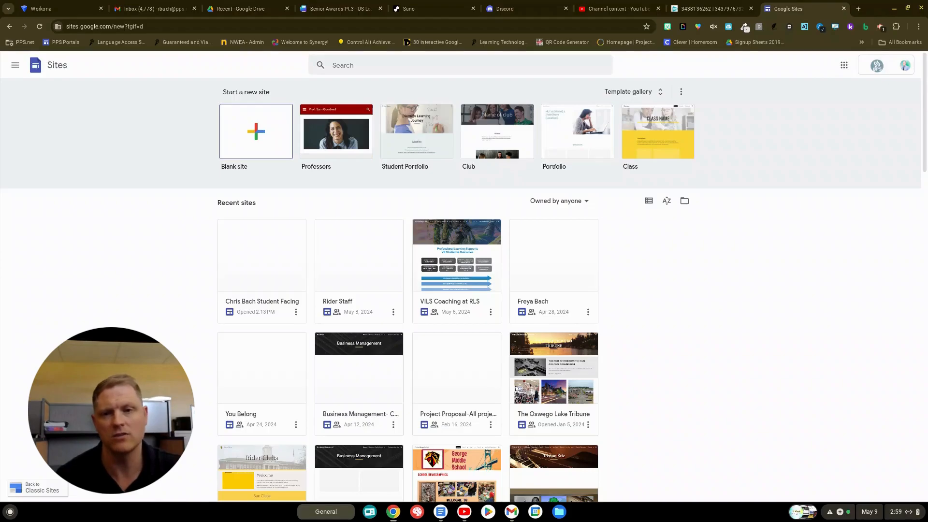
# Step: Create a new blank site and replace the page title in the header with the site owner's full name
pyautogui.click(277, 146)
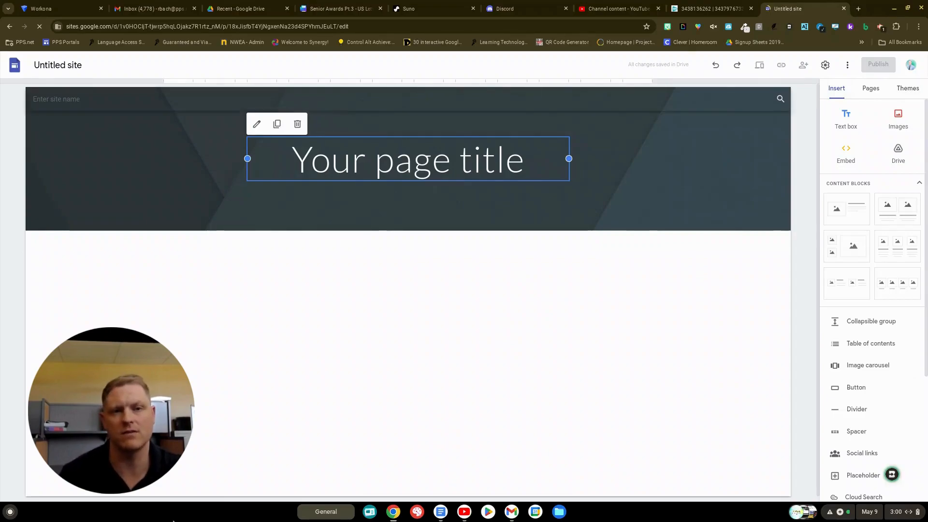
pyautogui.doubleClick(357, 158)
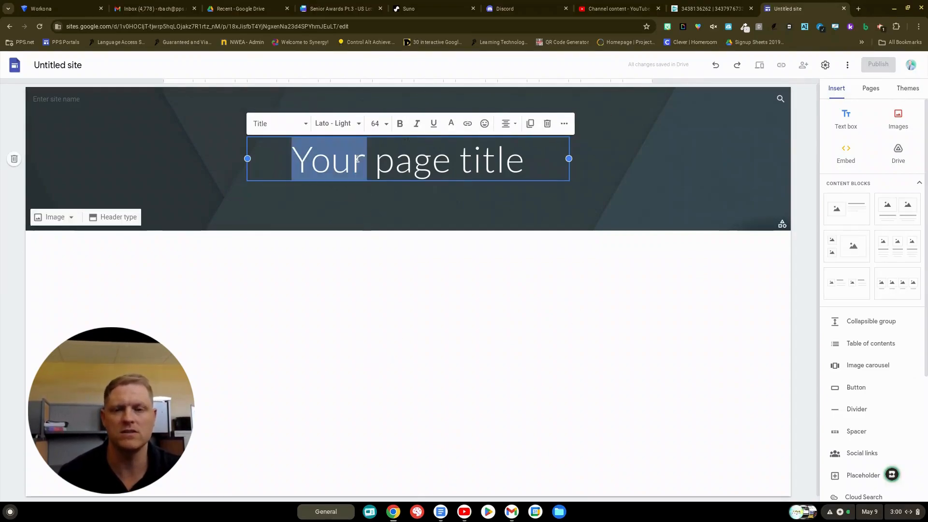
pyautogui.tripleClick(357, 159)
pyautogui.write('Chris Bach')
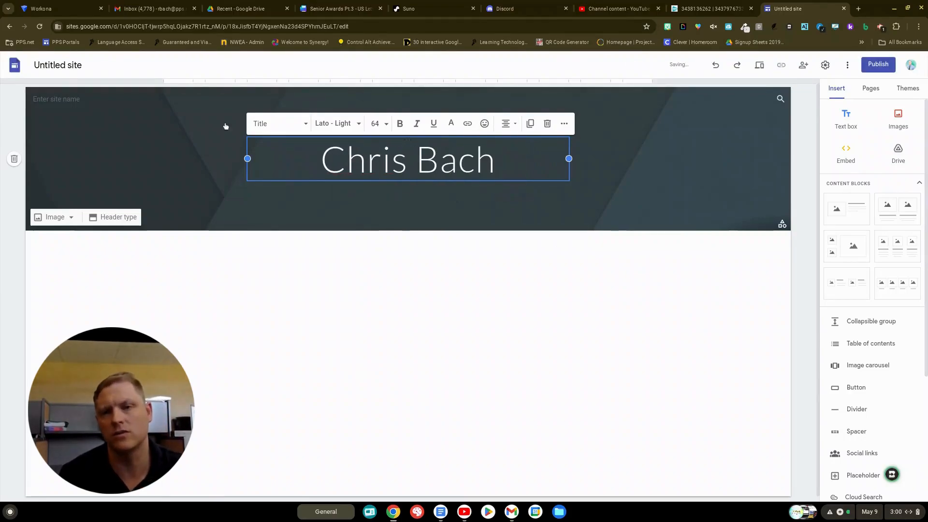
# Step: Rename the untitled site document with the owner's full name
pyautogui.click(90, 66)
pyautogui.click(84, 63)
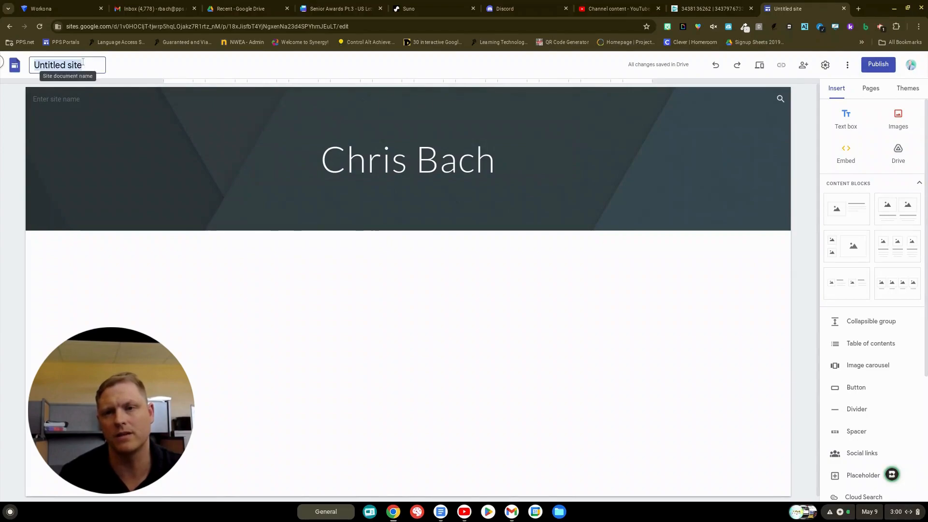
pyautogui.write('Chris Bach')
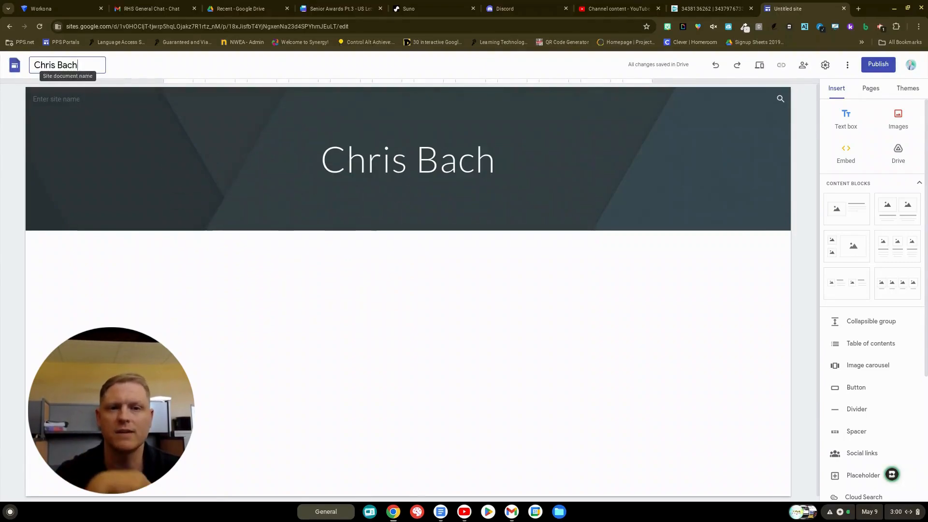
# Step: Replace the header background with the gallery picture of the Milky Way in a dark blue starry sky
pyautogui.moveTo(124, 176)
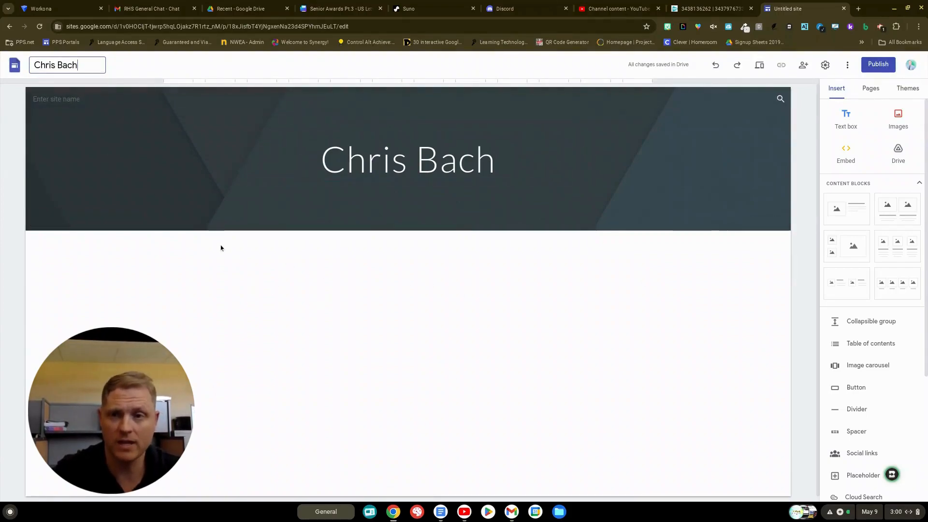
pyautogui.moveTo(184, 208)
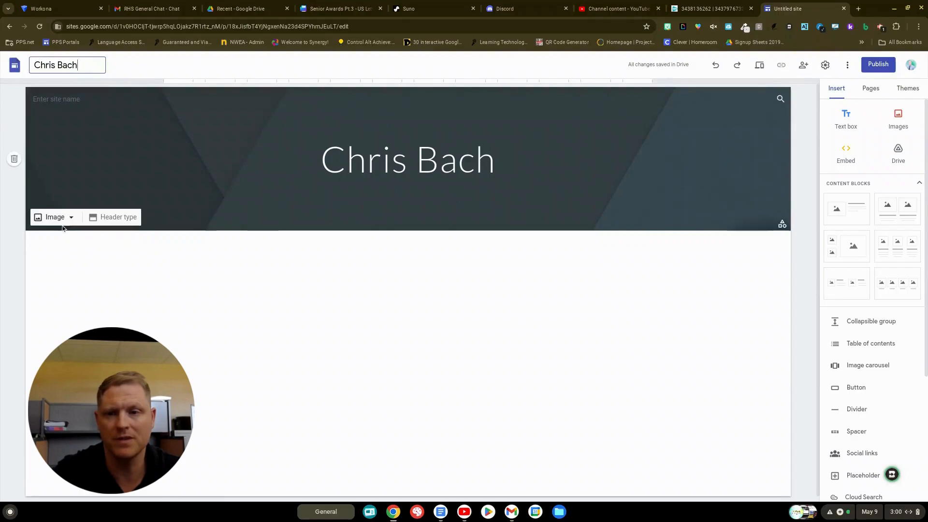
pyautogui.click(65, 224)
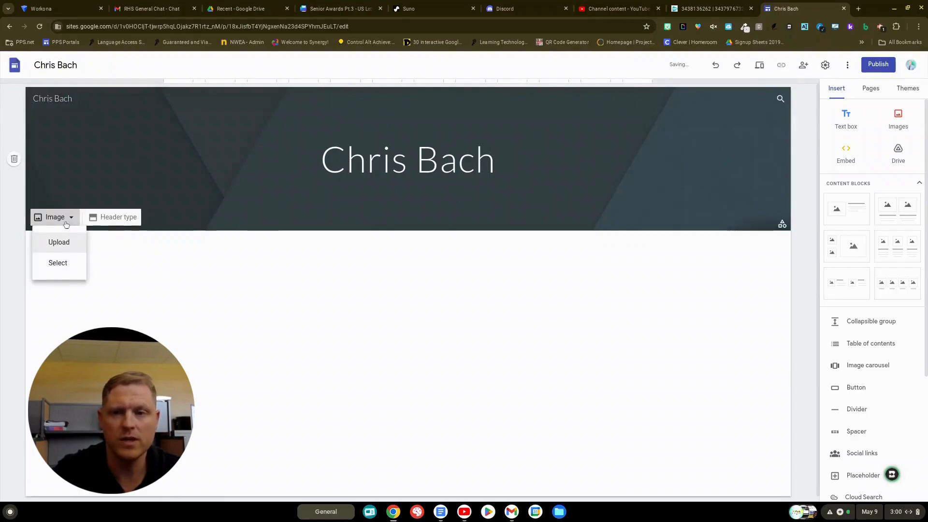
pyautogui.click(60, 264)
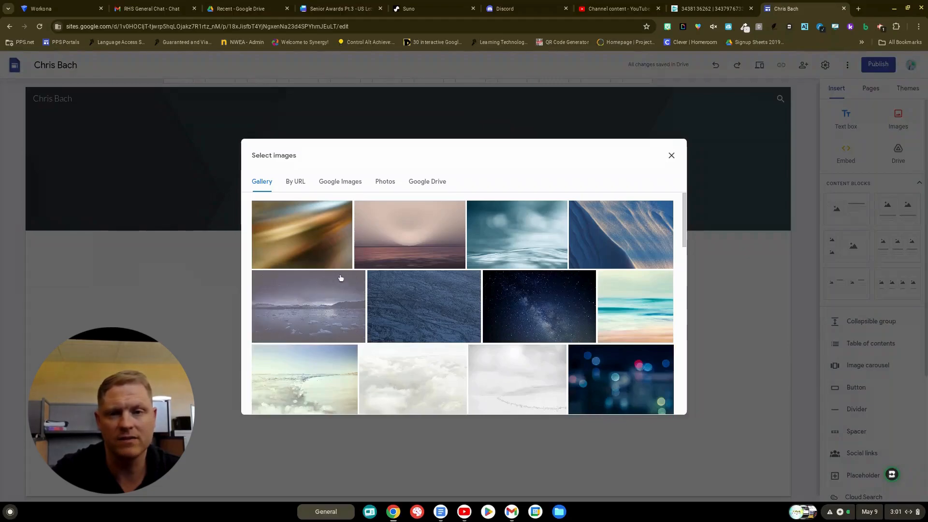
pyautogui.scroll(-4, 560, 262)
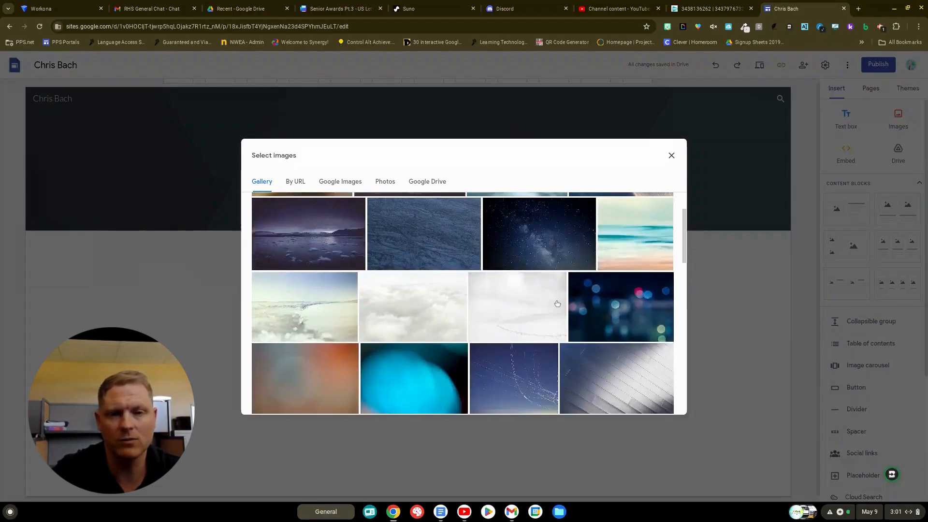
pyautogui.scroll(1, 497, 279)
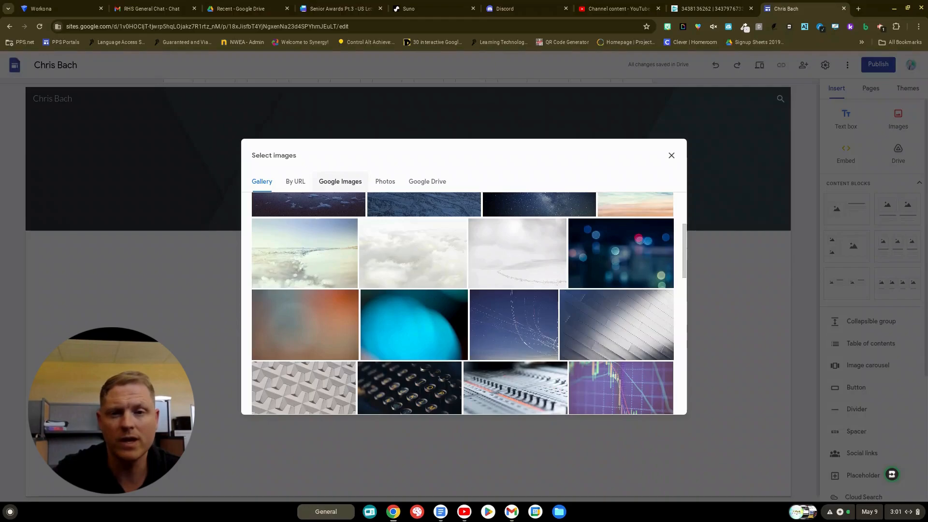
pyautogui.scroll(-4, 363, 268)
pyautogui.scroll(-10, 365, 267)
pyautogui.scroll(15, 365, 266)
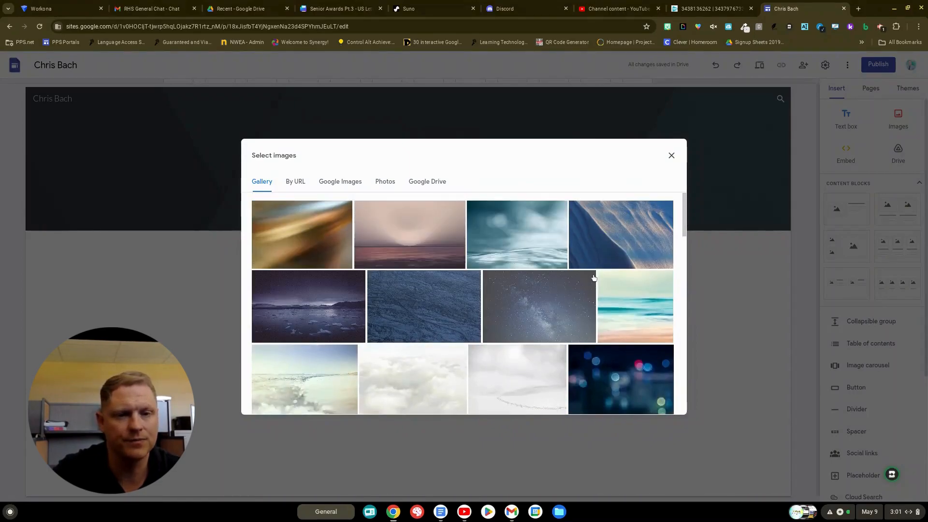
pyautogui.click(559, 302)
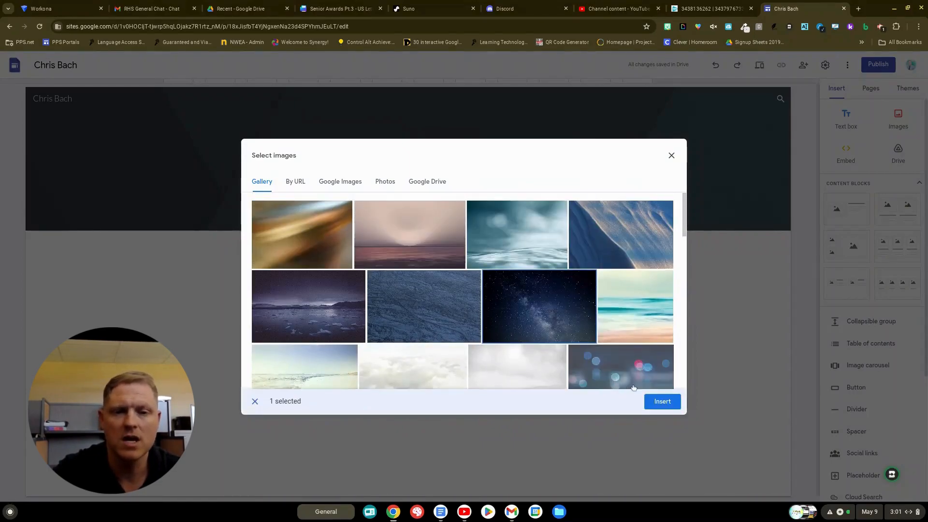
pyautogui.click(661, 404)
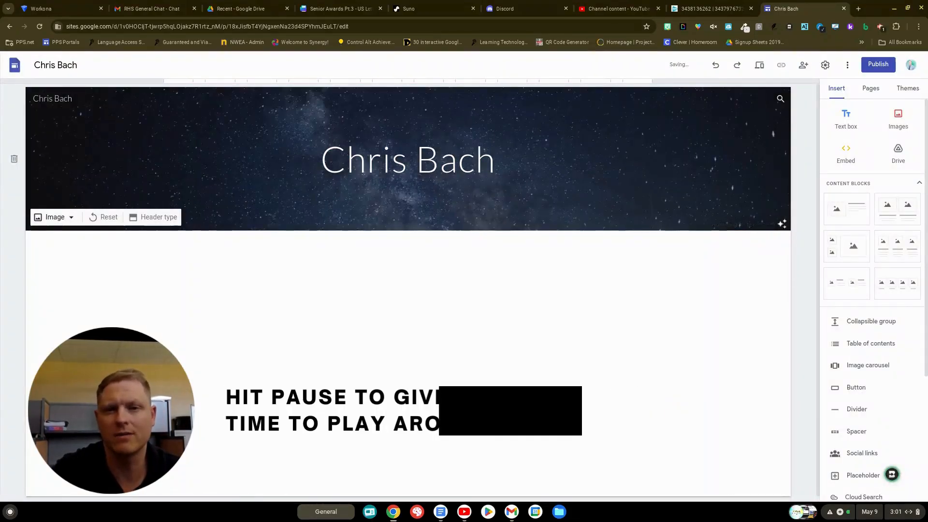
# Step: Try the Large banner and Cover header types, and set the header back to Banner
pyautogui.moveTo(177, 228)
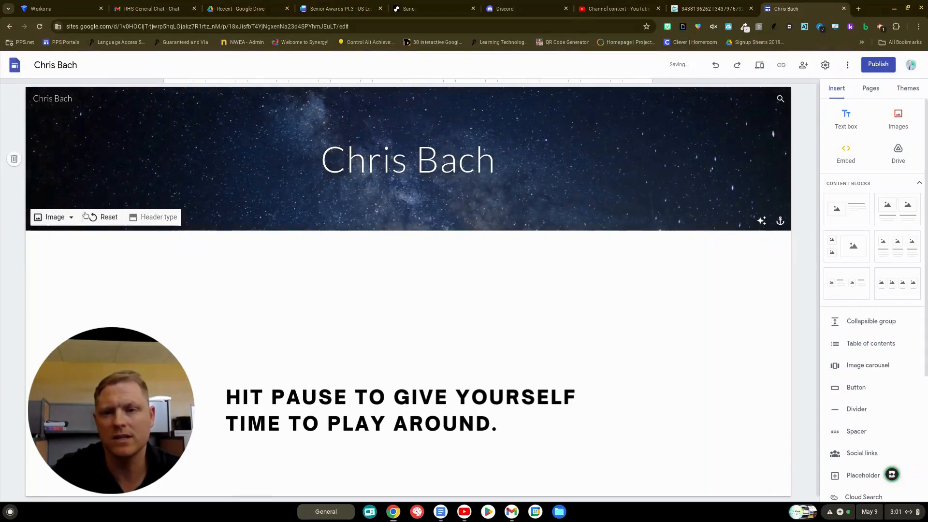
pyautogui.click(145, 217)
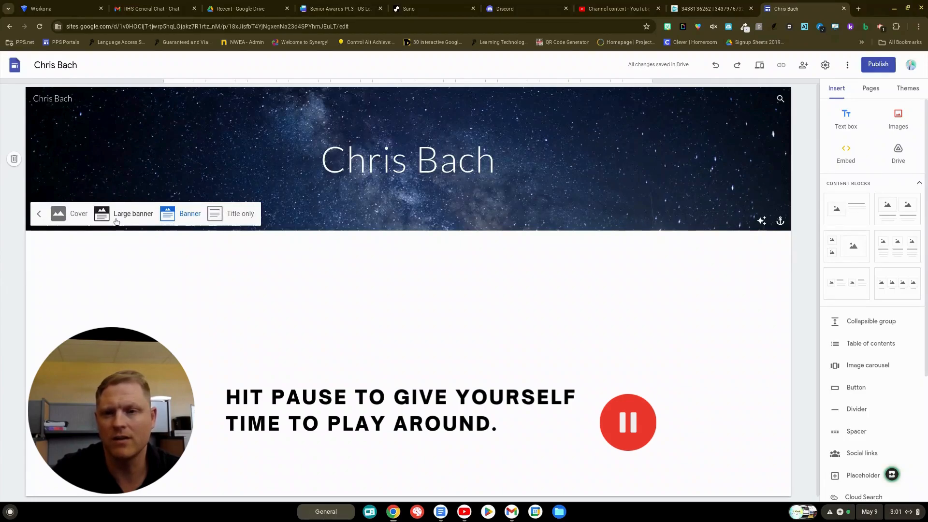
pyautogui.click(116, 217)
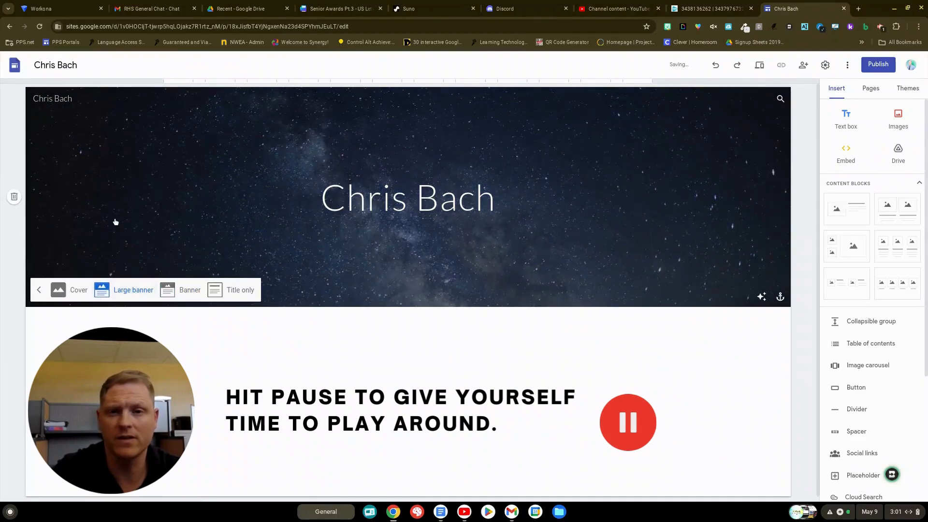
pyautogui.click(59, 290)
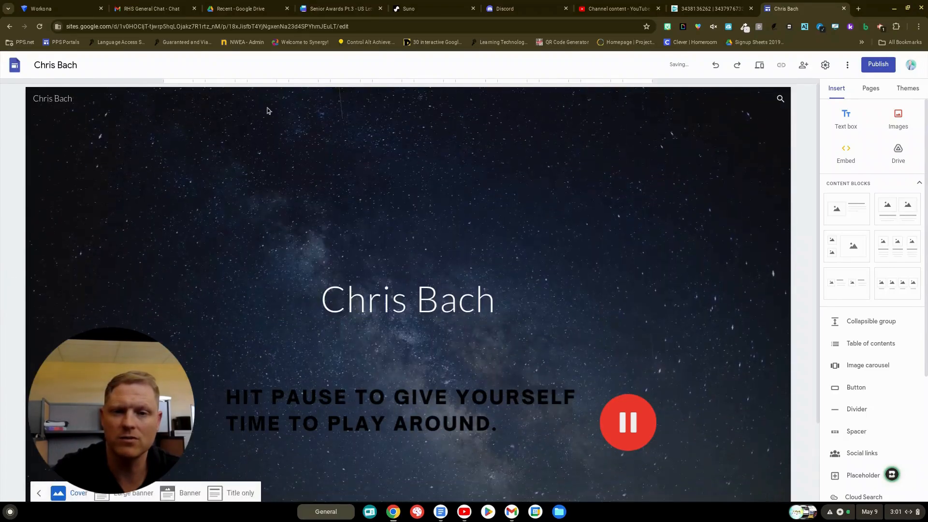
pyautogui.click(184, 493)
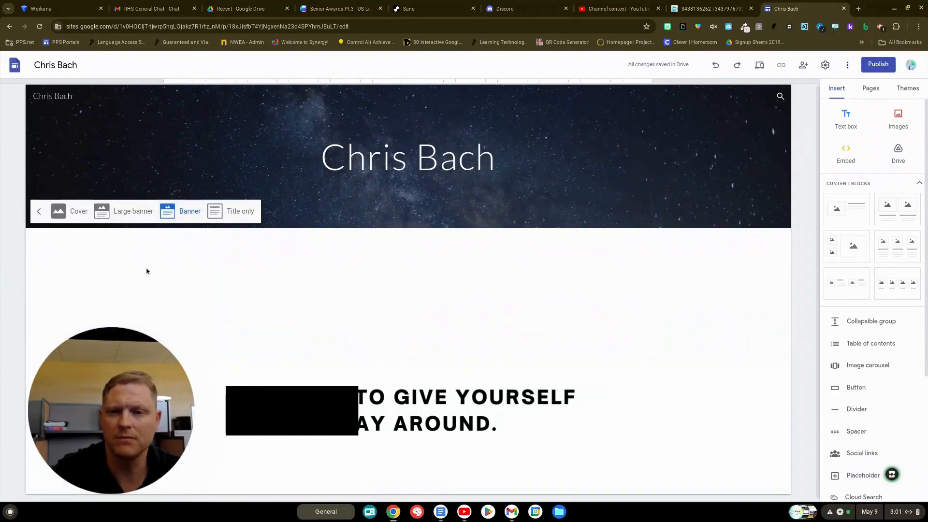
pyautogui.click(175, 286)
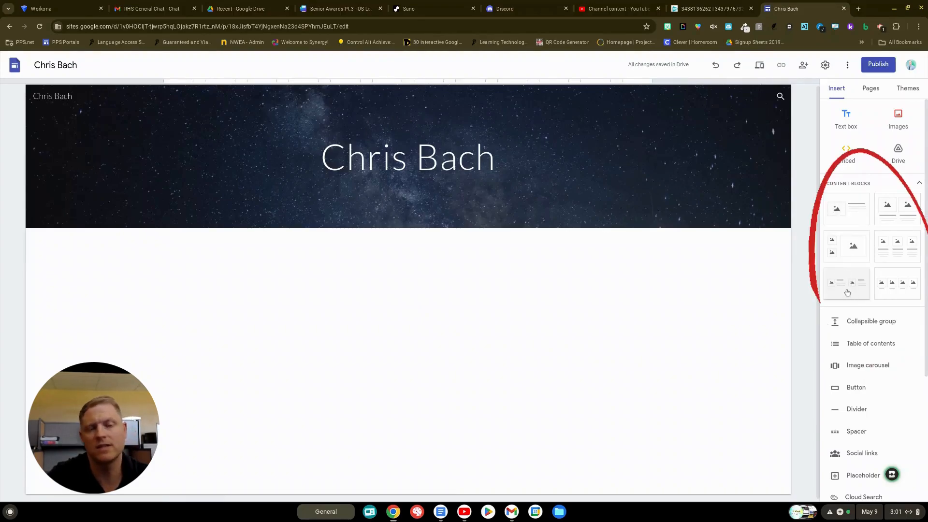
# Step: Insert the content block with three captioned images side by side and give its first column the heading "Hobbies"
pyautogui.click(898, 258)
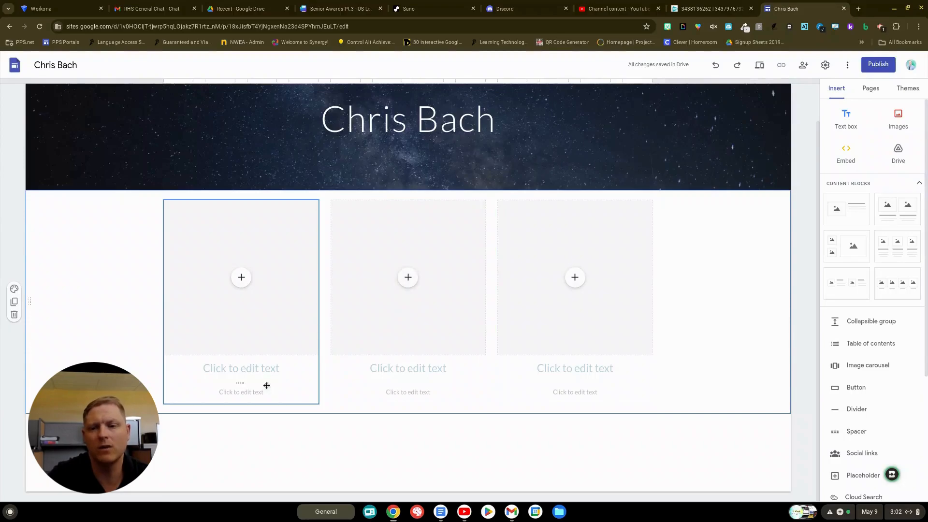
pyautogui.click(257, 373)
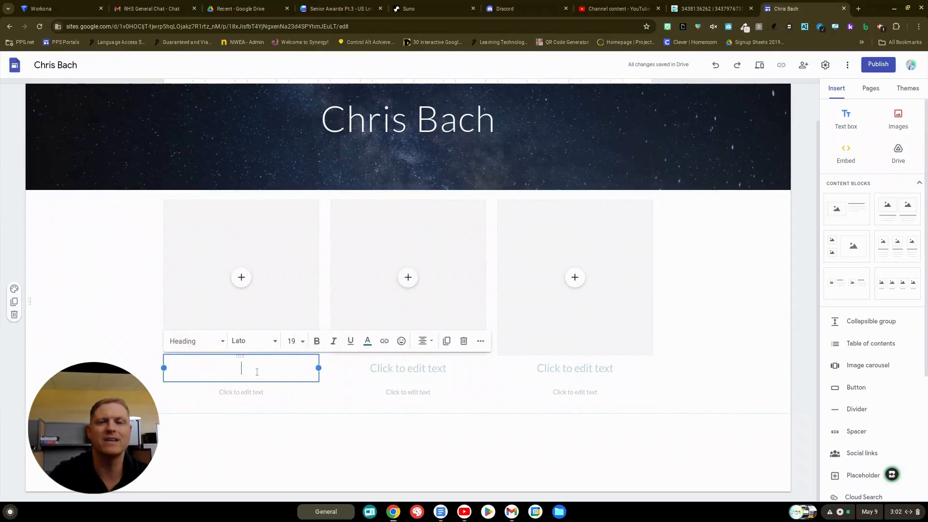
pyautogui.write('Hobbies')
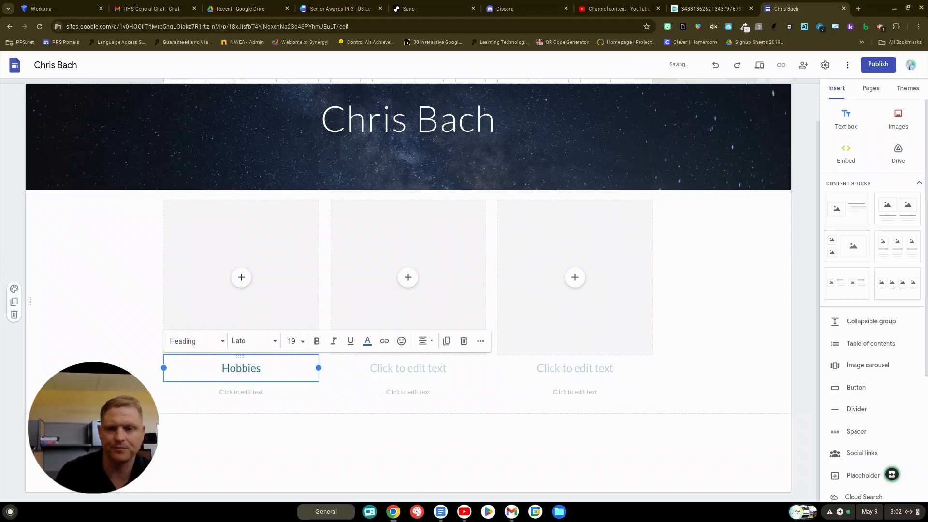
# Step: Set the second column's heading to "Book" and the third column's heading to "Family"
pyautogui.click(385, 369)
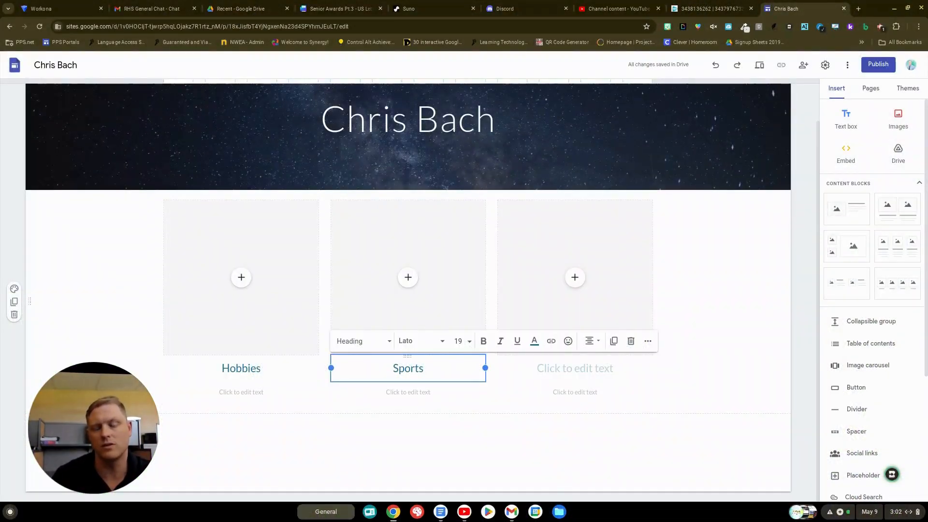
pyautogui.press('BackSpace')
pyautogui.press('BackSpace')
pyautogui.press('BackSpace')
pyautogui.press('BackSpace')
pyautogui.press('BackSpace')
pyautogui.press('BackSpace')
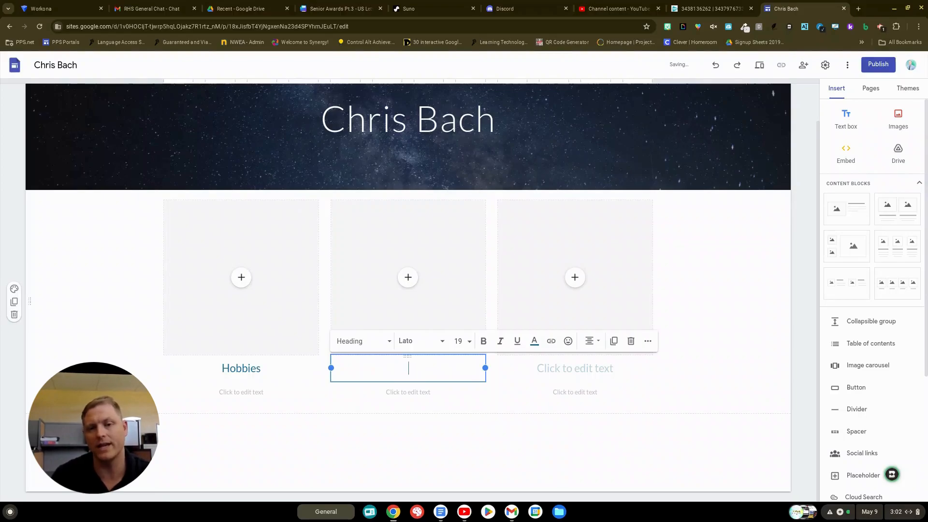
pyautogui.write('Book')
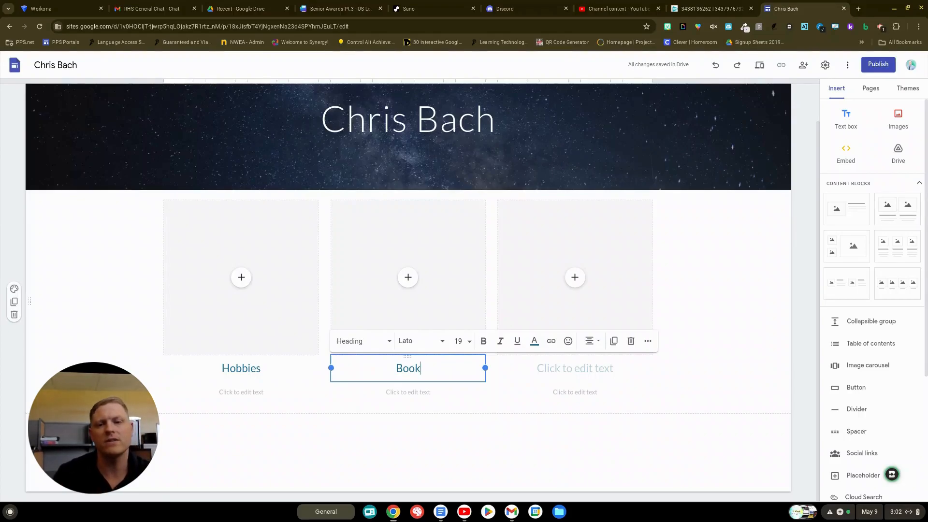
pyautogui.click(578, 369)
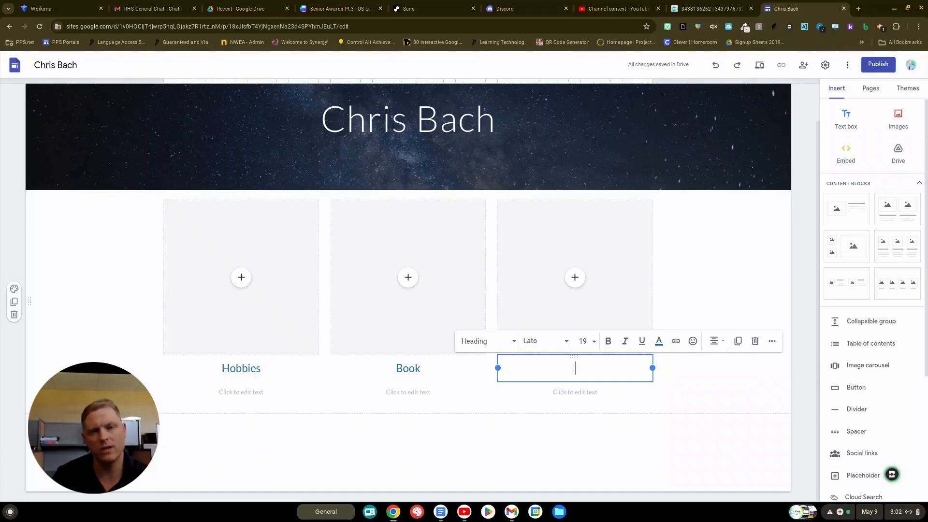
pyautogui.write('Family')
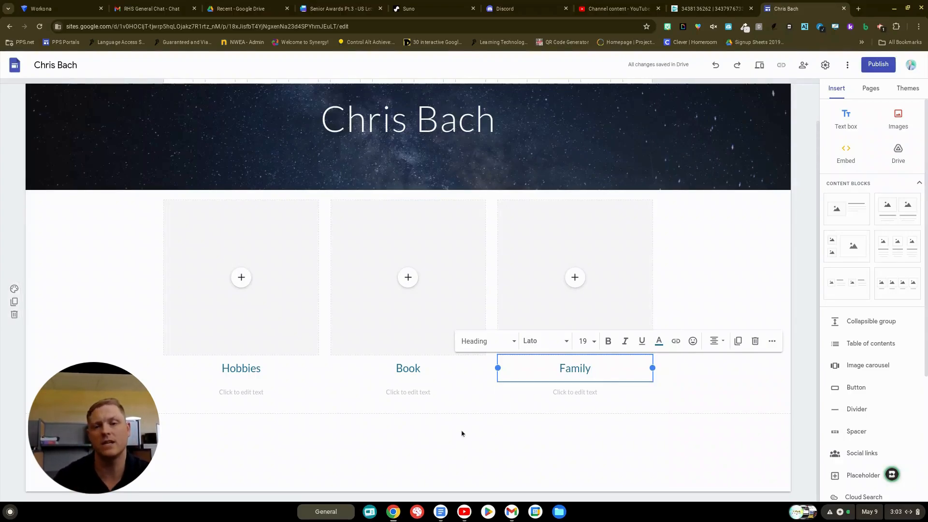
# Step: Start a numbered list in the text below the Hobbies heading with the items "Read" and "Work out"
pyautogui.click(240, 392)
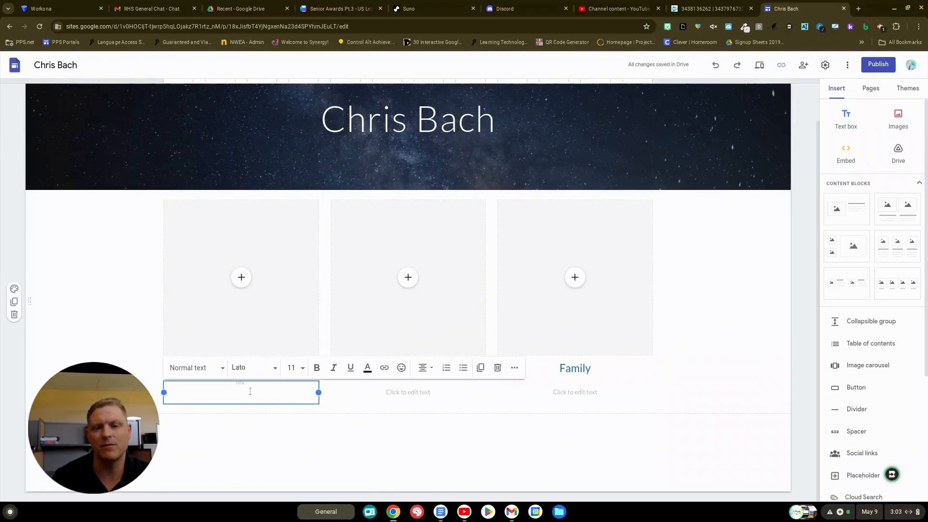
pyautogui.click(253, 333)
pyautogui.click(242, 391)
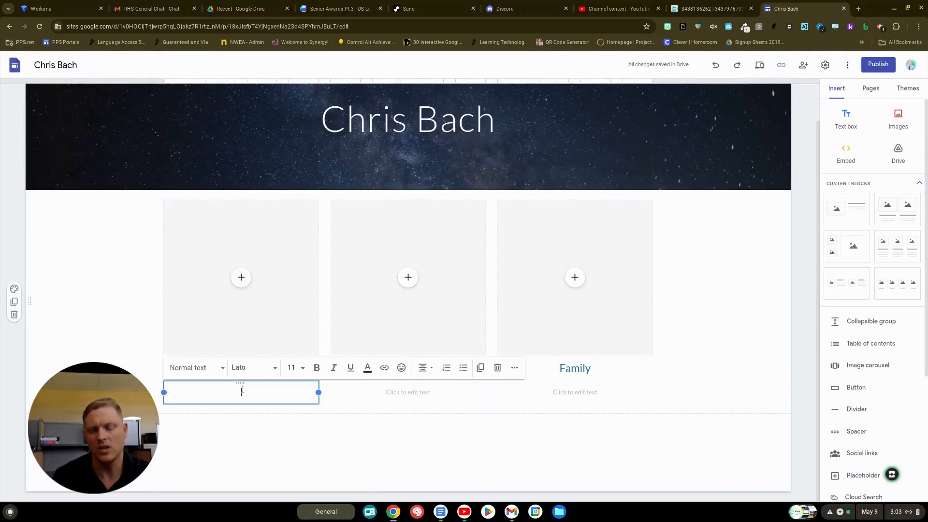
pyautogui.write('1. ')
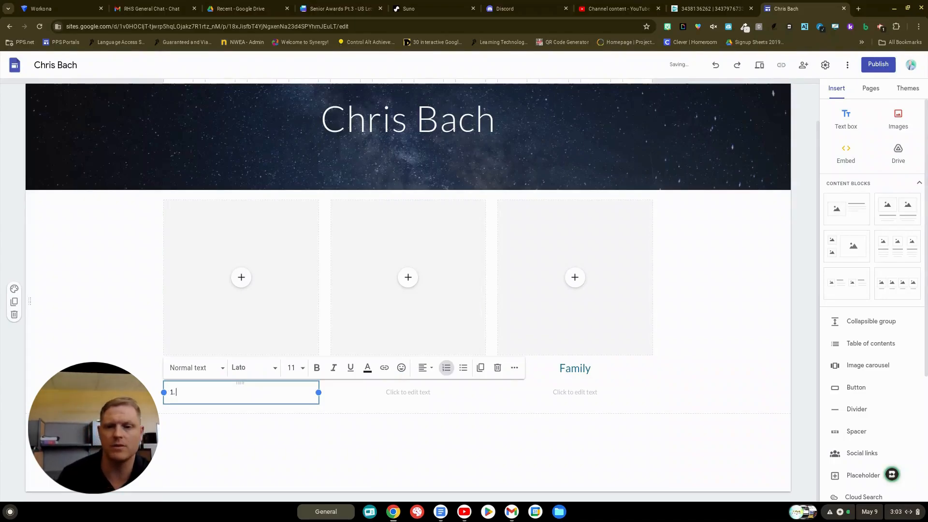
pyautogui.write('Re')
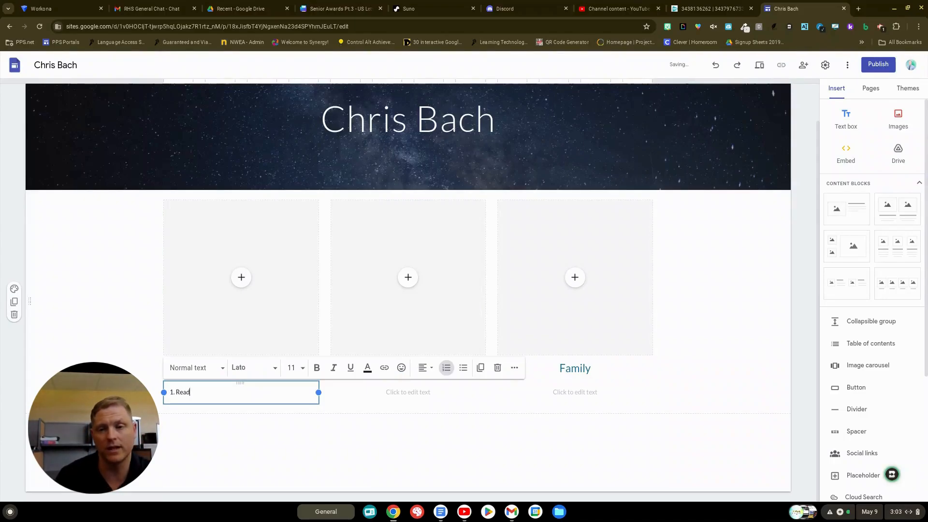
pyautogui.write('ad')
pyautogui.press('Return')
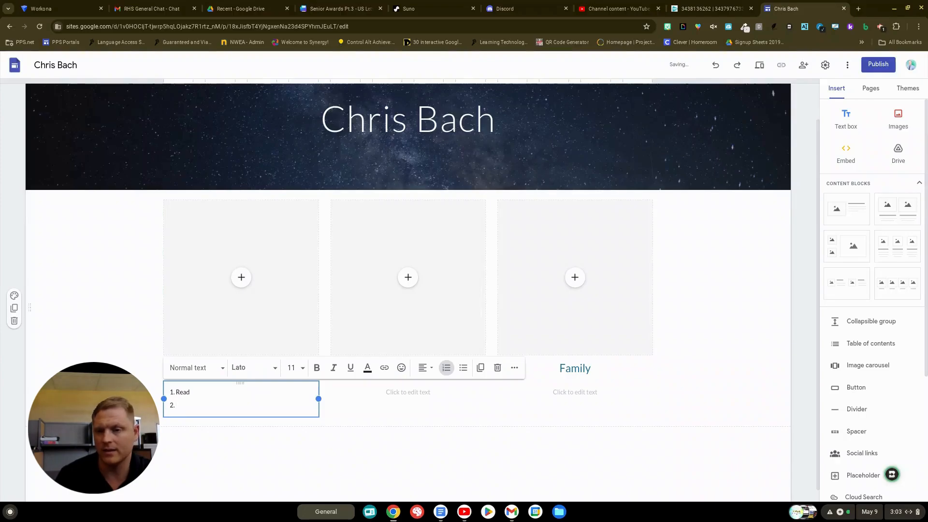
pyautogui.write('Work')
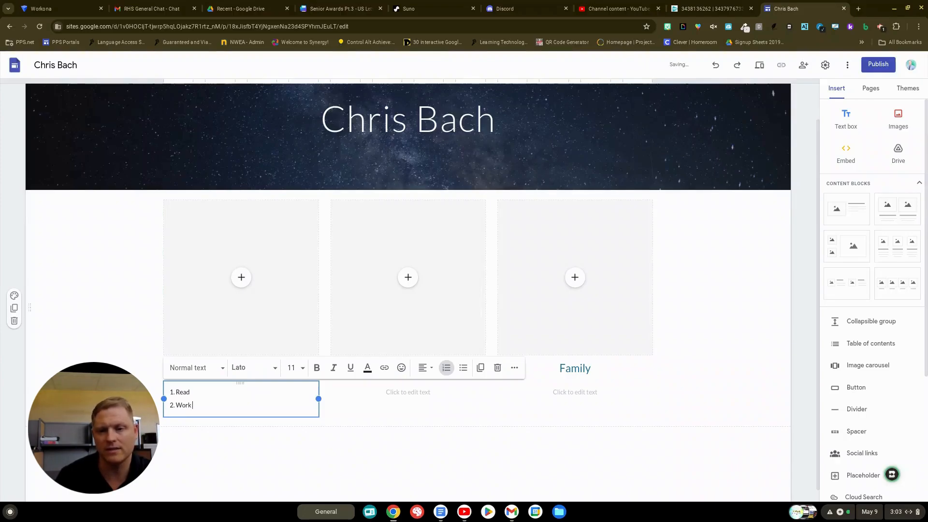
pyautogui.write(' out')
pyautogui.press('Return')
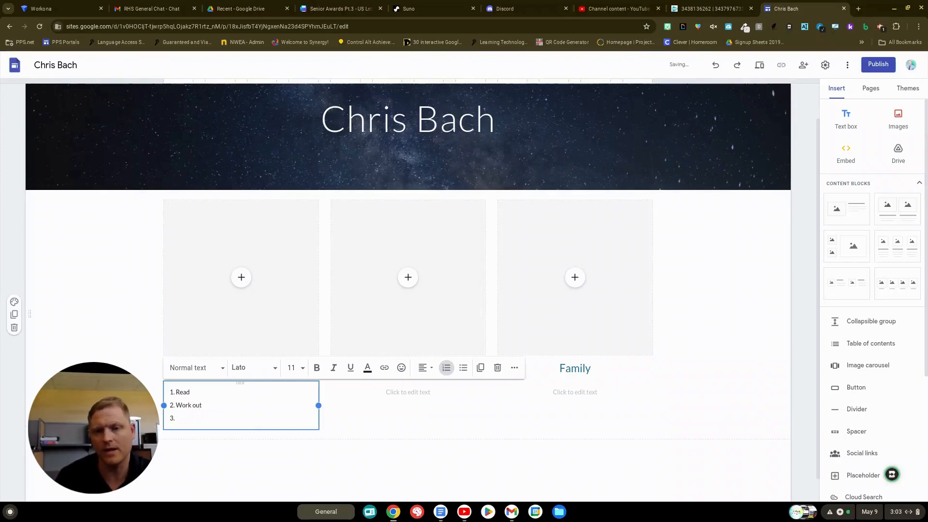
# Step: Add "Hike" and "Spend time with my kids" as the third and fourth items of the hobbies list
pyautogui.write('Hike')
pyautogui.press('Return')
pyautogui.write('Spe')
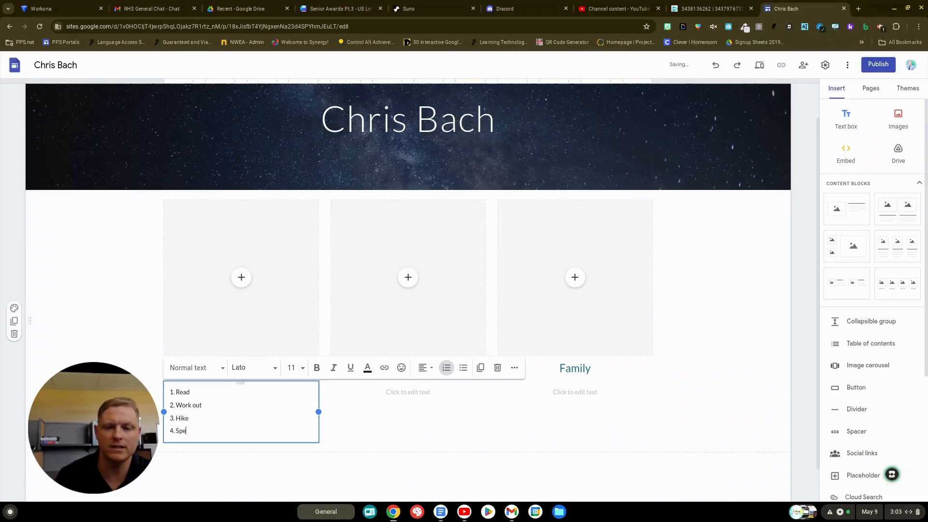
pyautogui.write('nd time with ')
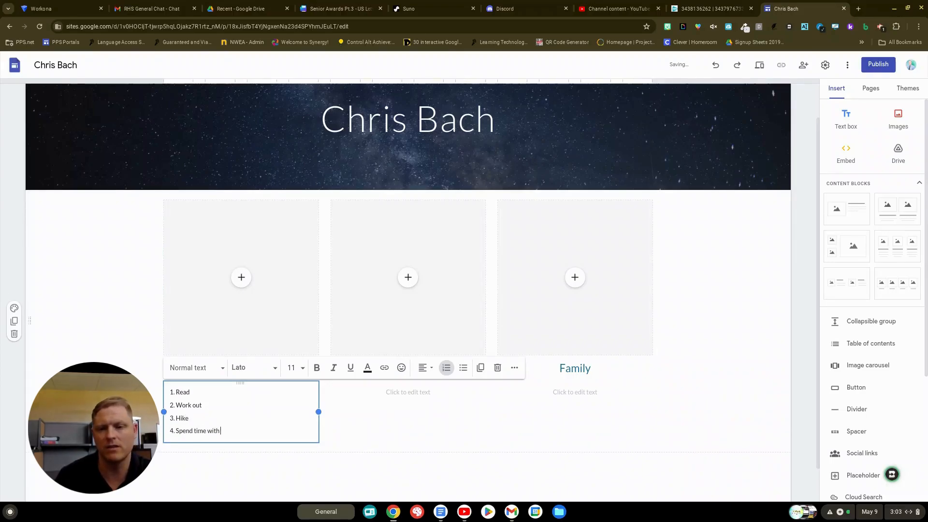
pyautogui.write('my kids')
pyautogui.press('Return')
pyautogui.press('BackSpace')
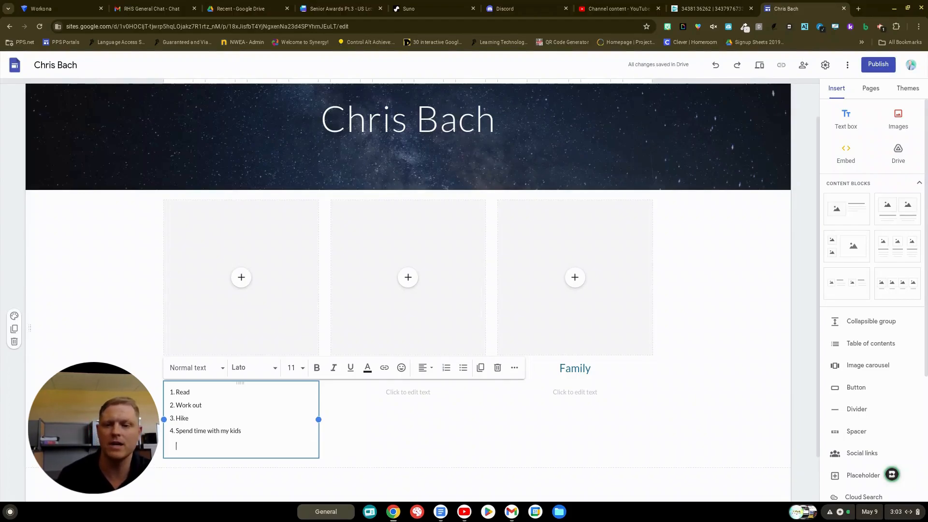
pyautogui.press('BackSpace')
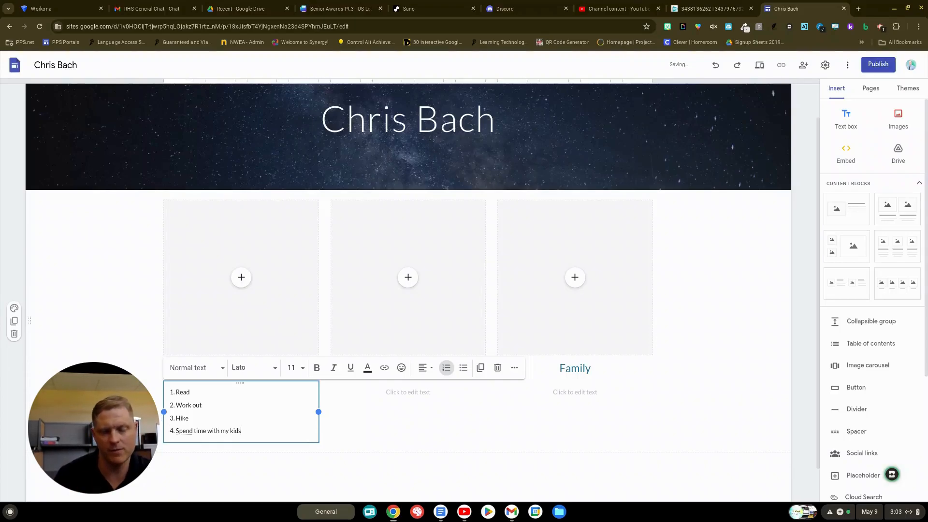
# Step: Search YouTube for "mt hood hike" and insert "Oregon's Highest Mountain: Mt Hood Hike Guide via Old Chute" into the Hobbies column's placeholder
pyautogui.click(265, 267)
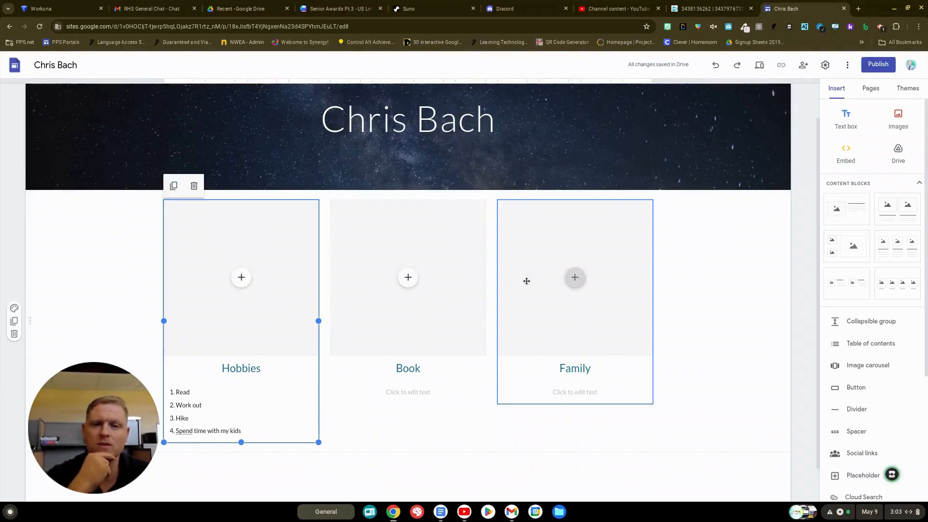
pyautogui.click(240, 279)
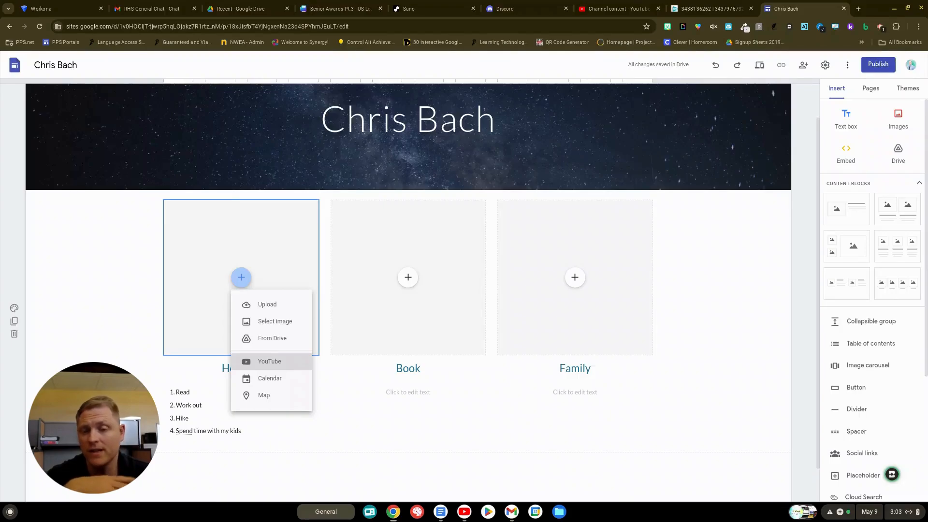
pyautogui.click(284, 362)
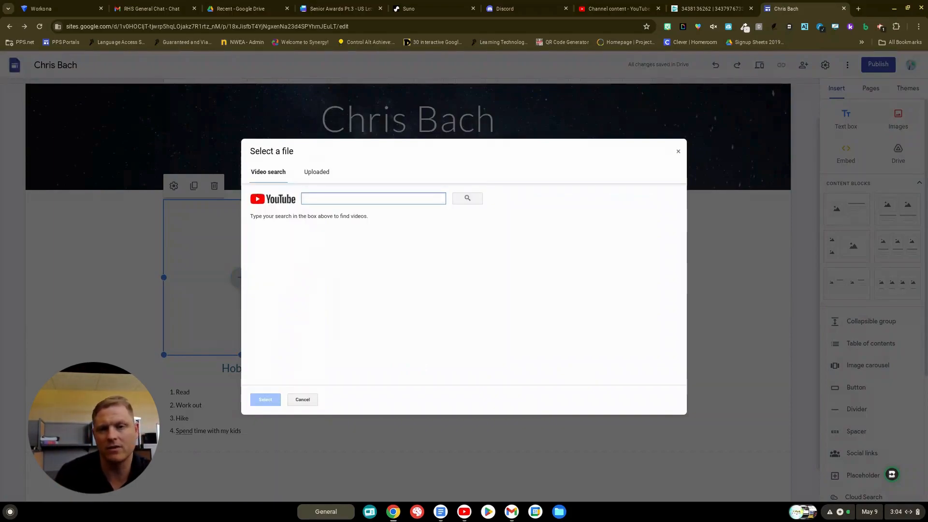
pyautogui.write('mt hood hike')
pyautogui.press('Return')
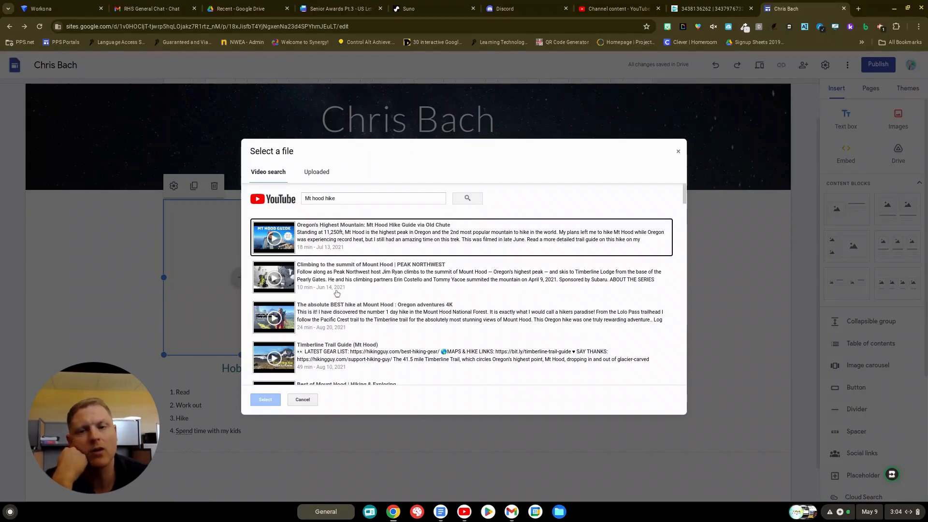
pyautogui.click(338, 241)
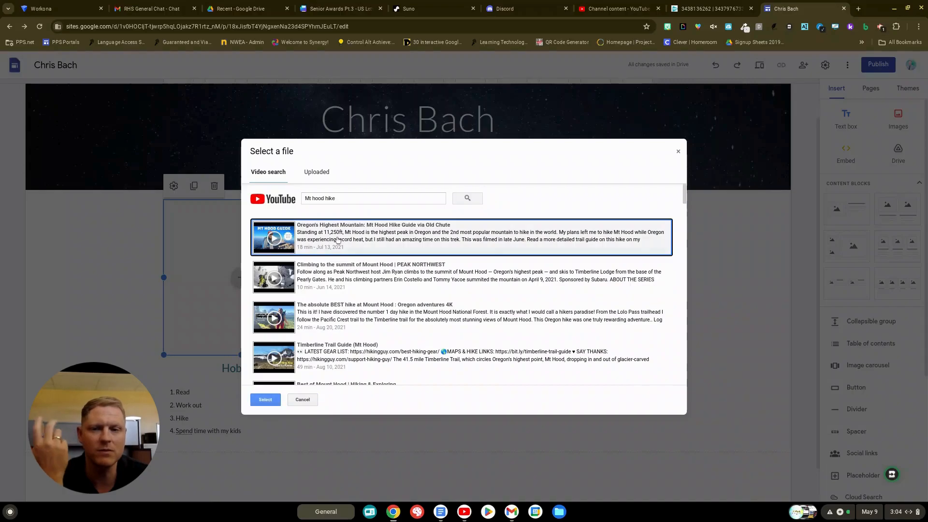
pyautogui.click(270, 402)
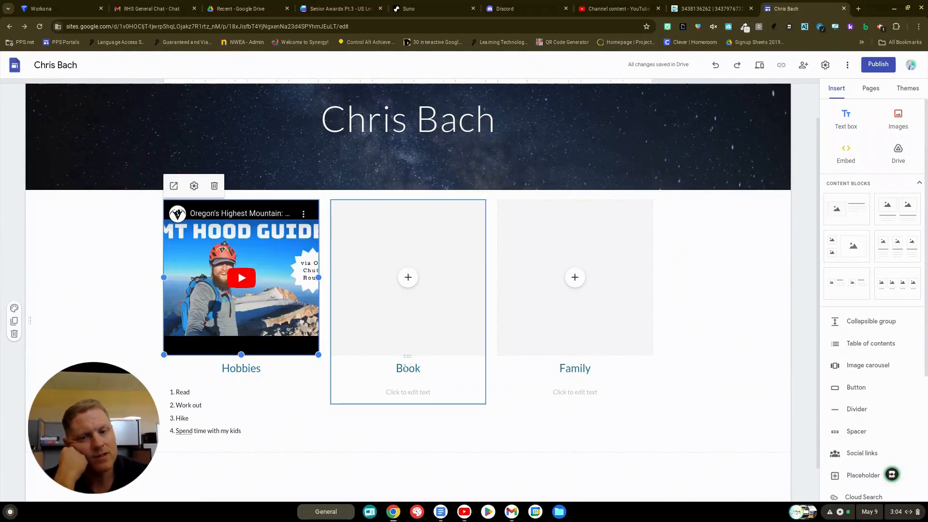
# Step: Enter "My favorite book is The Name of the Wind by..." as the text below the Book heading
pyautogui.click(397, 394)
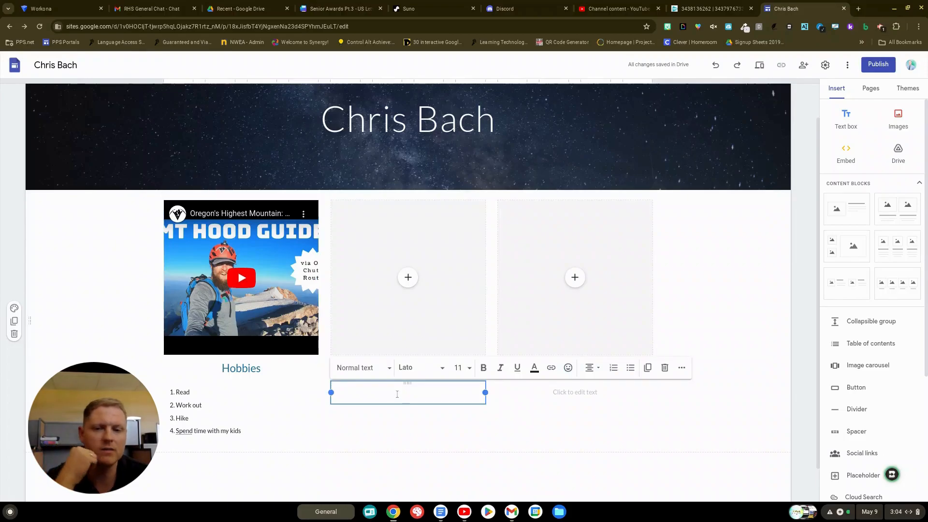
pyautogui.click(261, 369)
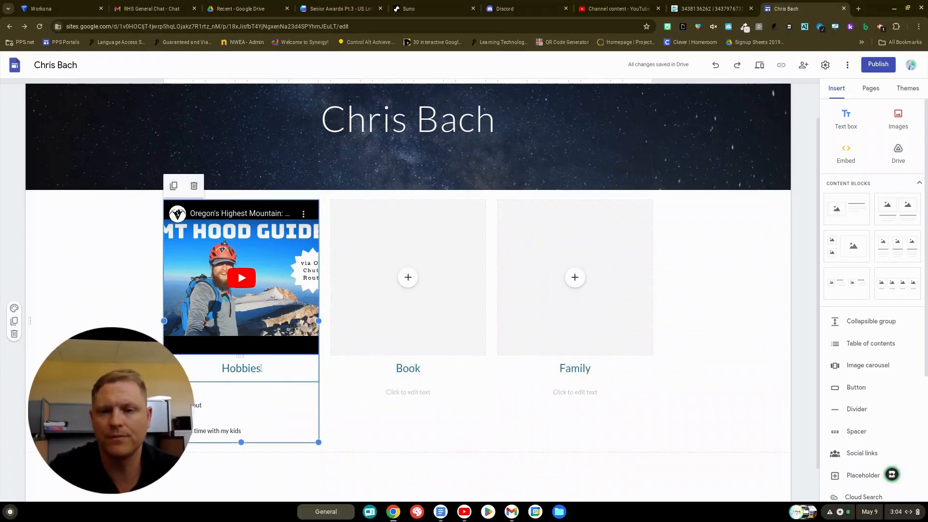
pyautogui.click(422, 367)
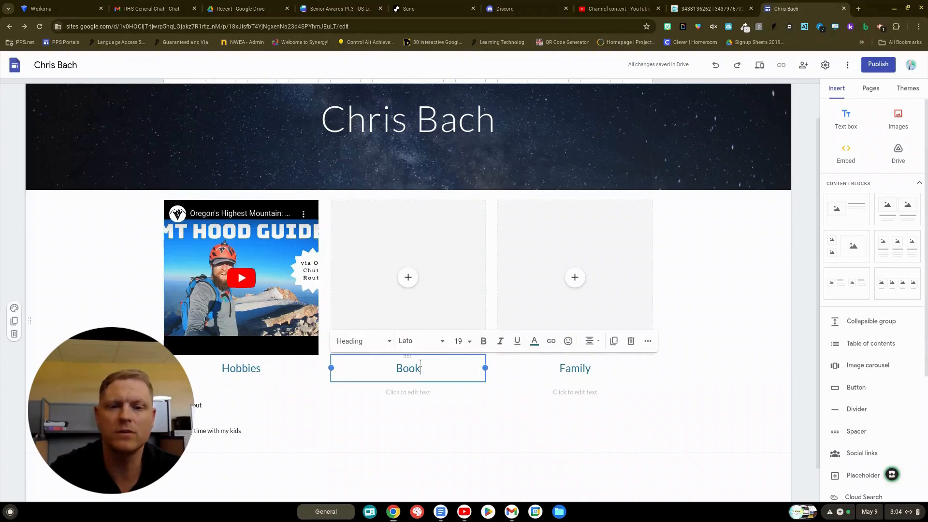
pyautogui.click(420, 392)
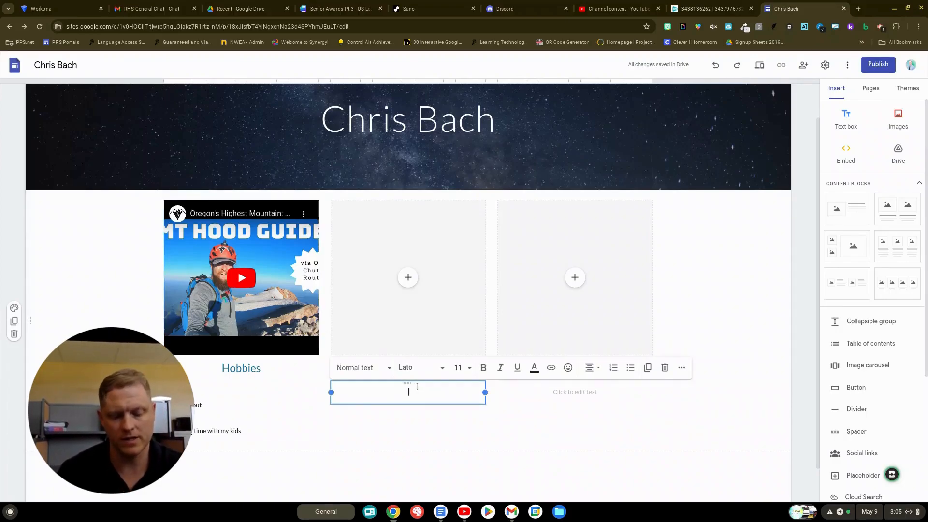
pyautogui.write('My fav')
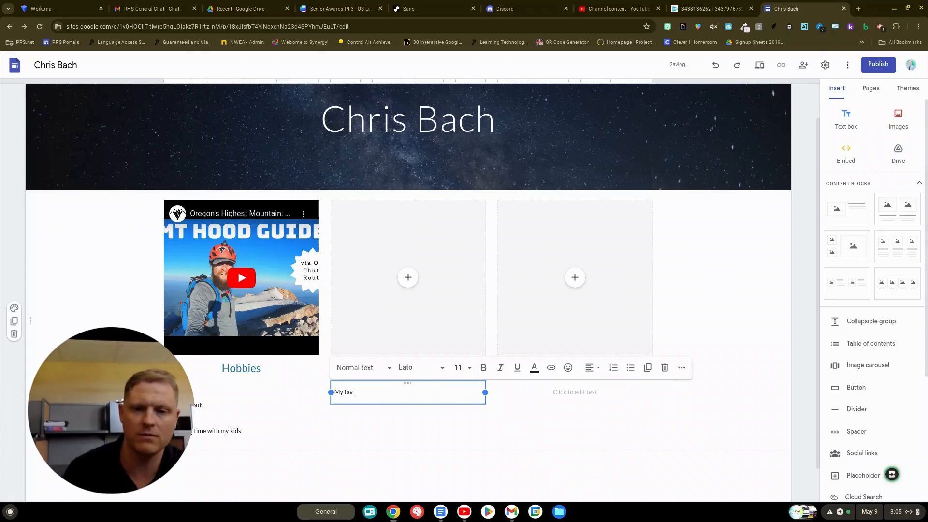
pyautogui.write('orite book is t')
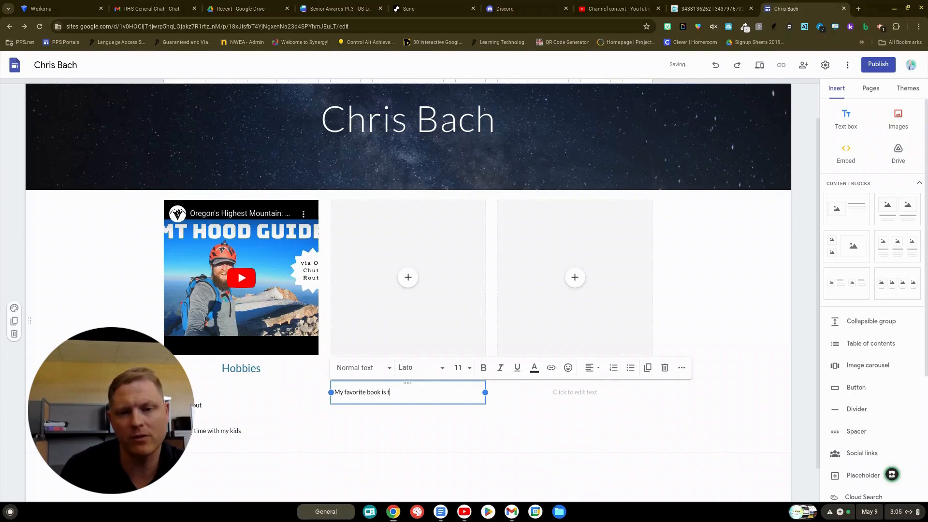
pyautogui.press('BackSpace')
pyautogui.write('The Name of')
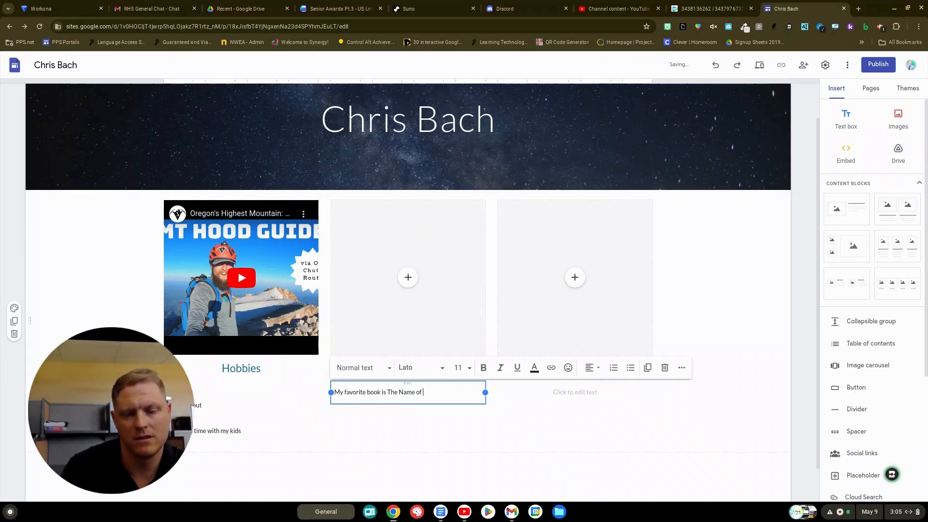
pyautogui.write(' the Wind of')
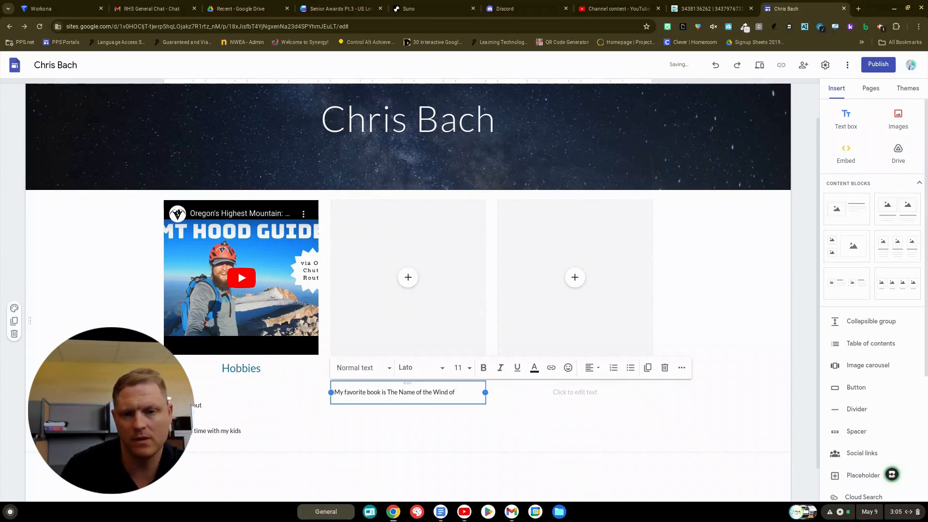
pyautogui.press('BackSpace')
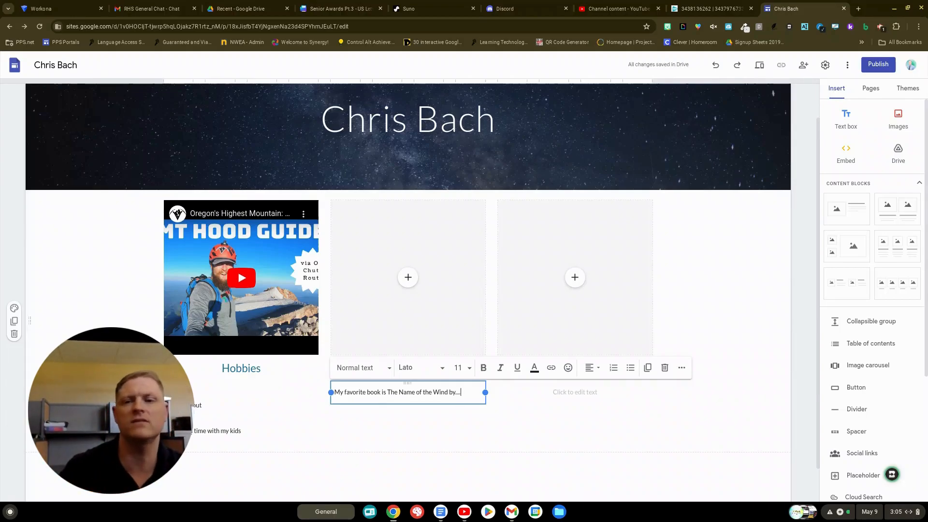
pyautogui.click(385, 424)
# Step: Fill the Book column's placeholder with the bearded man in a black T-shirt from a Google Images search for "name of the wind"
pyautogui.click(409, 277)
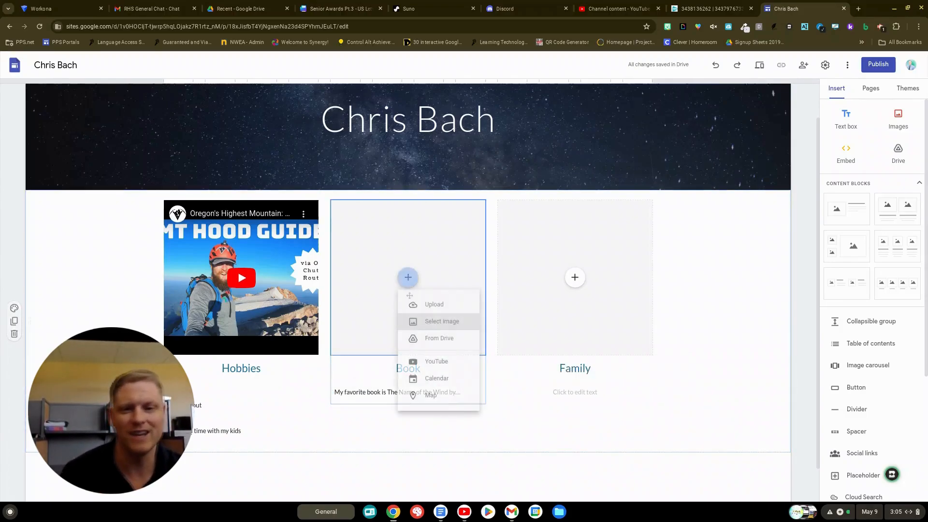
pyautogui.click(581, 476)
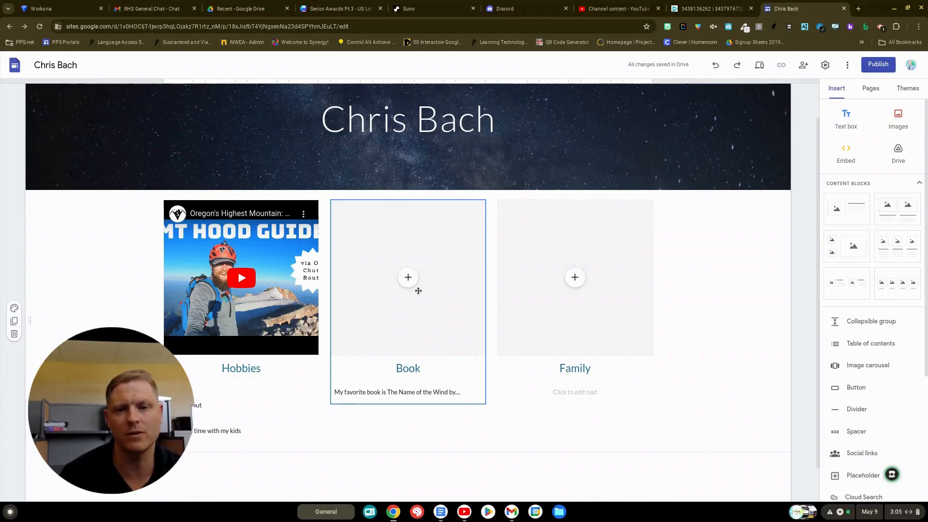
pyautogui.click(409, 278)
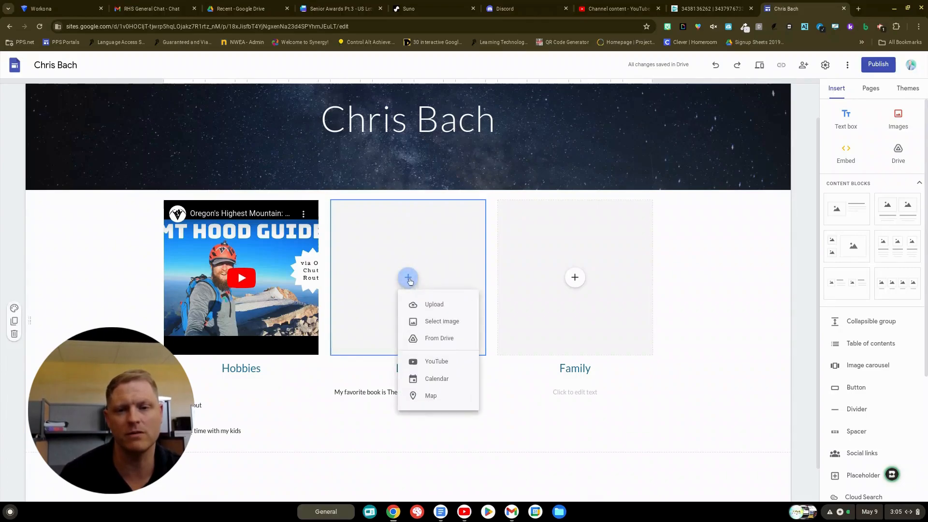
pyautogui.click(416, 321)
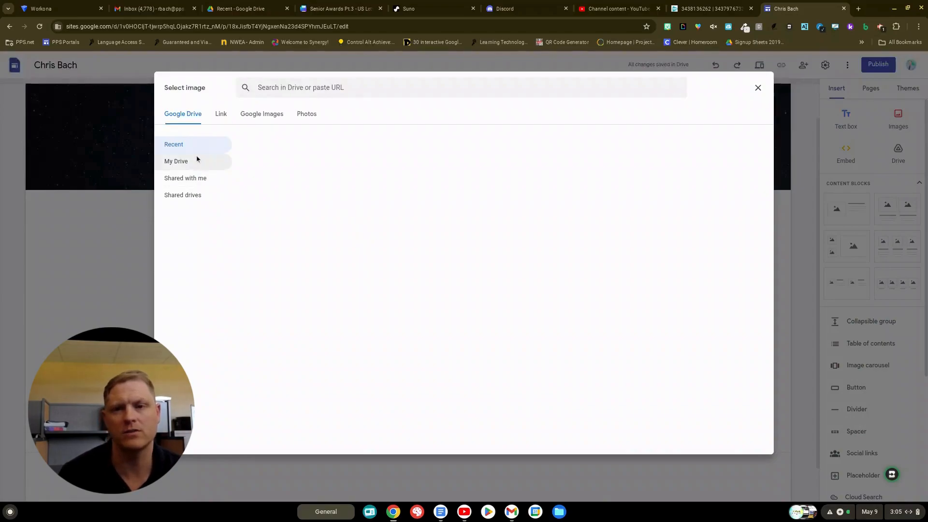
pyautogui.click(260, 118)
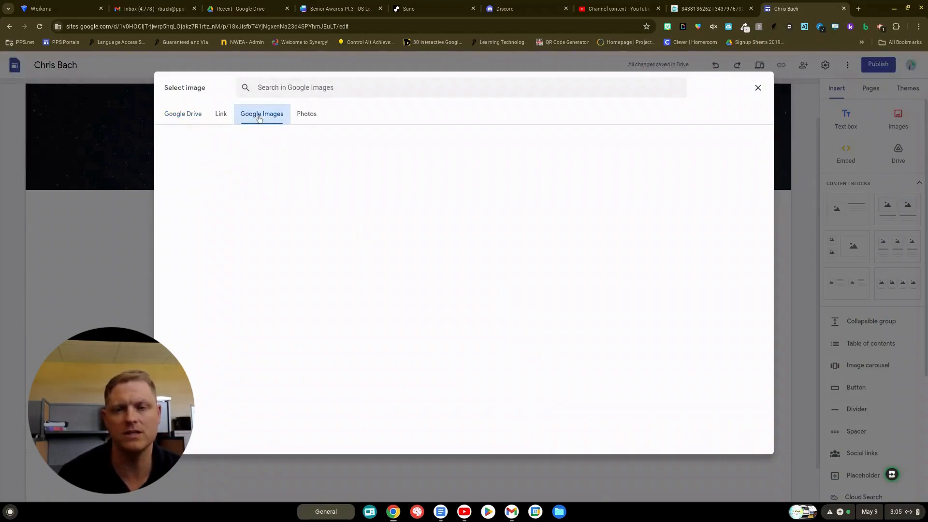
pyautogui.click(281, 93)
pyautogui.write('name of the wind')
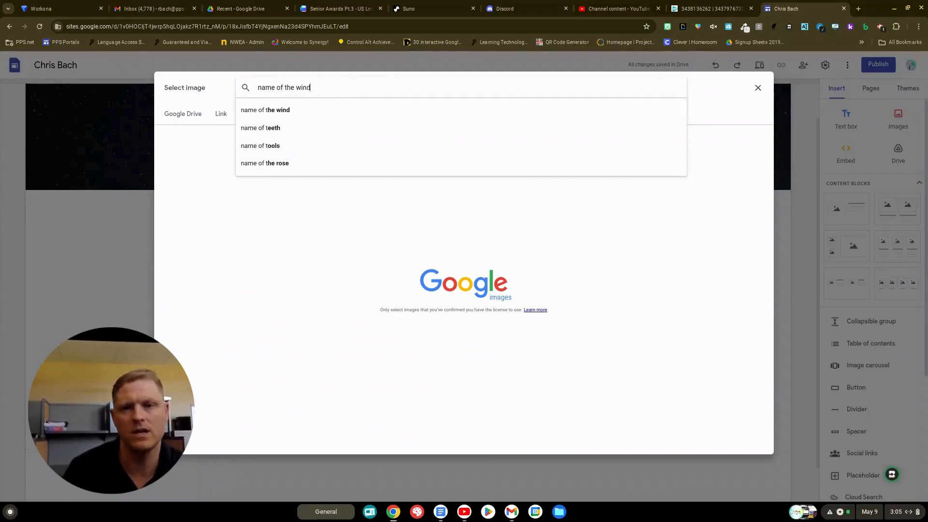
pyautogui.press('Return')
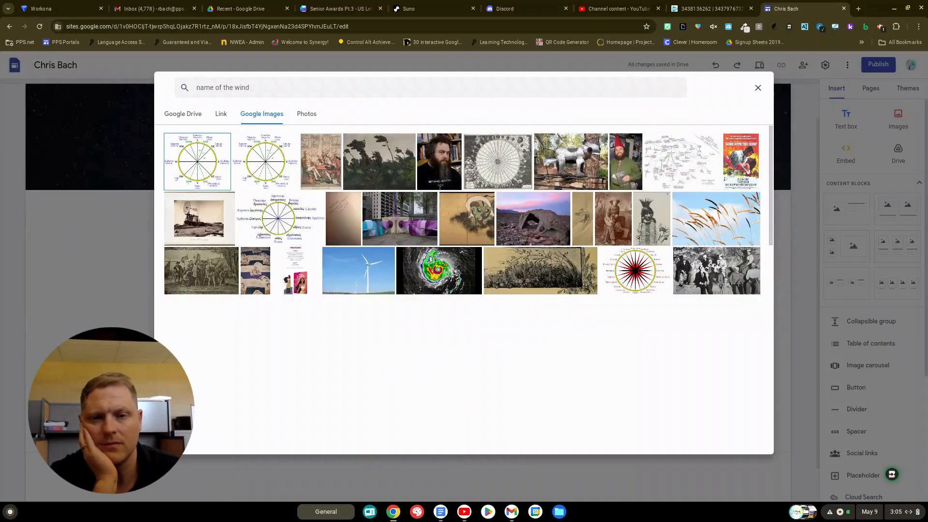
pyautogui.doubleClick(439, 173)
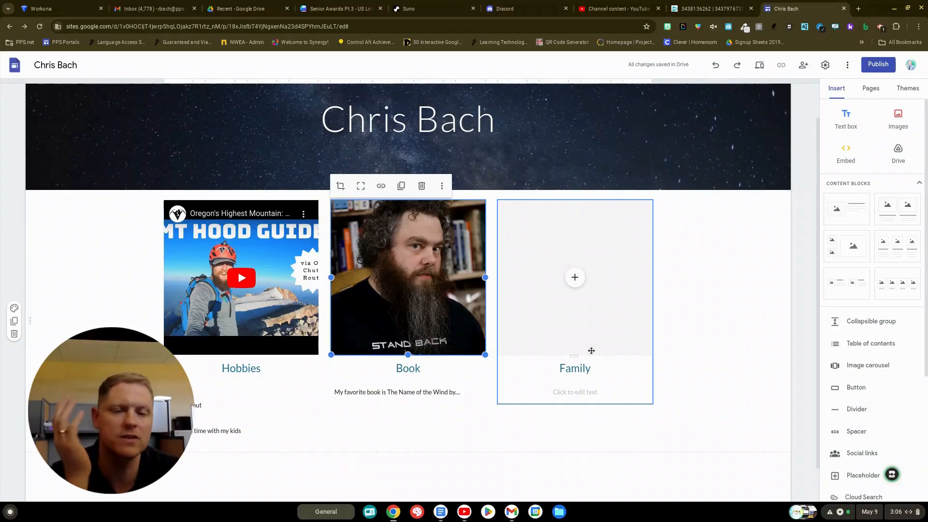
pyautogui.click(570, 393)
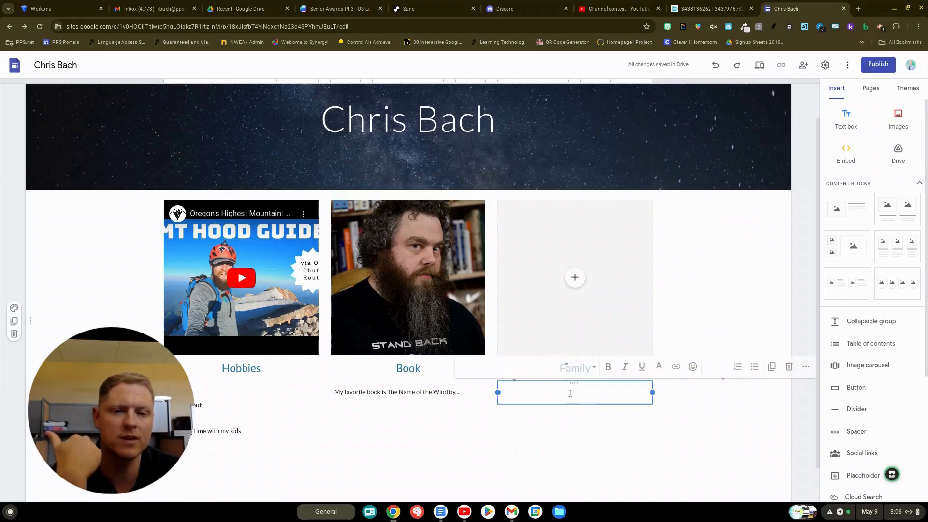
pyautogui.click(574, 334)
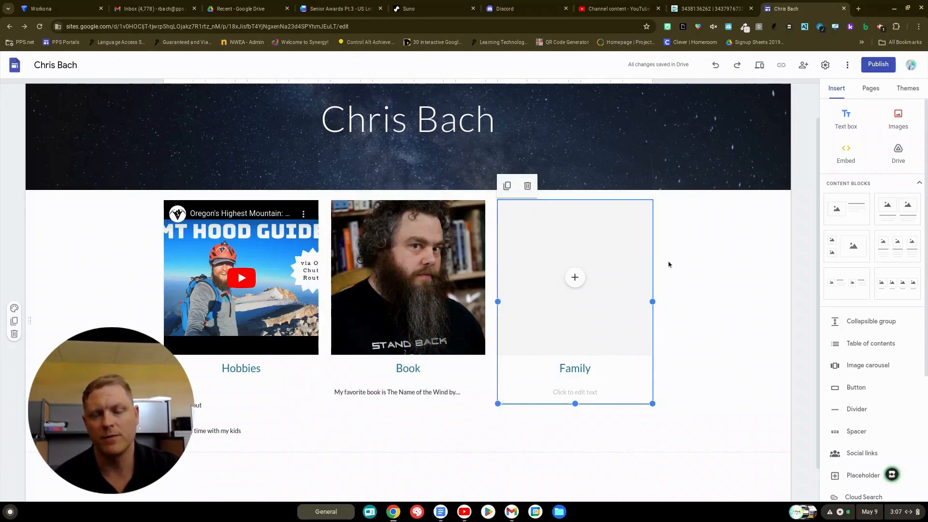
pyautogui.scroll(1, 662, 265)
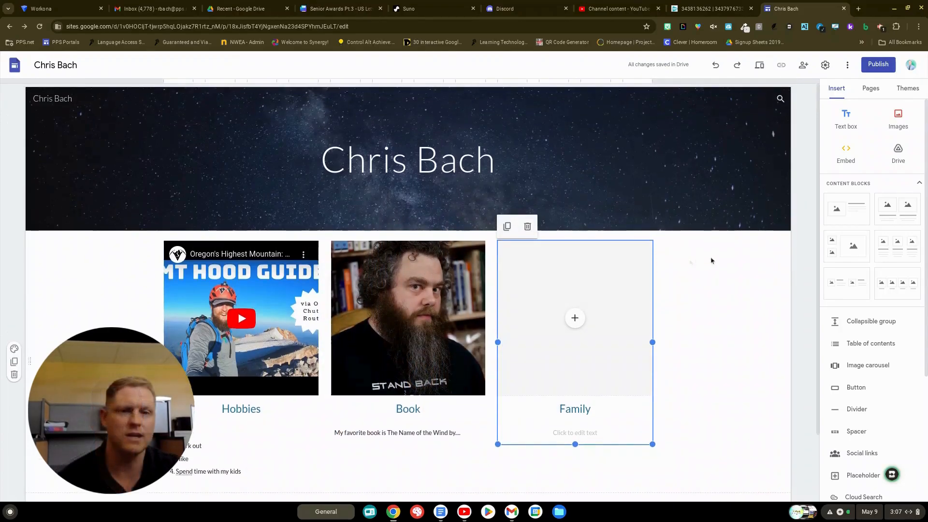
# Step: Add a new page named "9th Grade" to the site
pyautogui.click(872, 91)
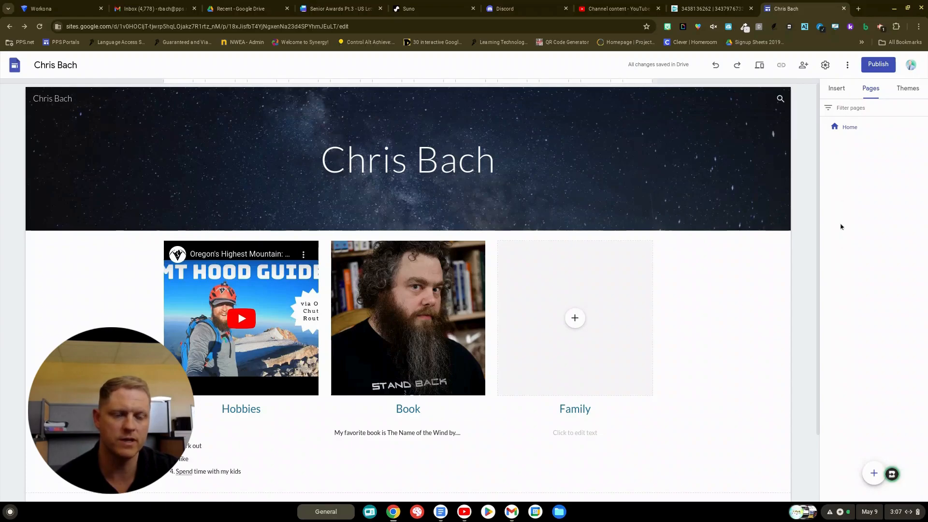
pyautogui.click(879, 476)
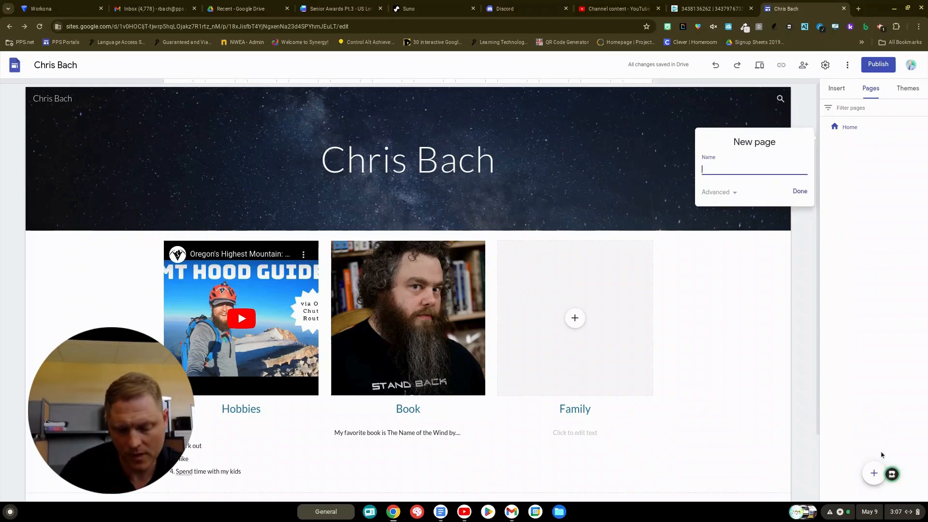
pyautogui.write('9th Grade')
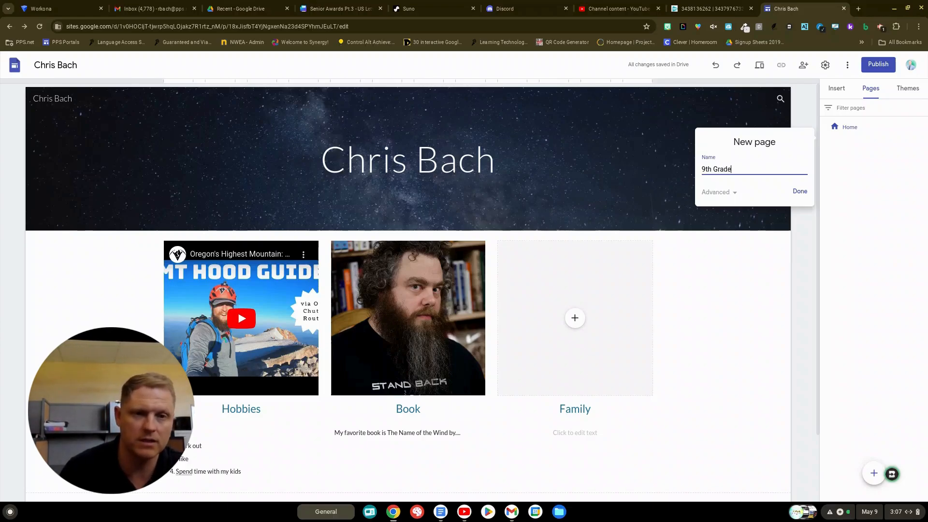
pyautogui.press('Return')
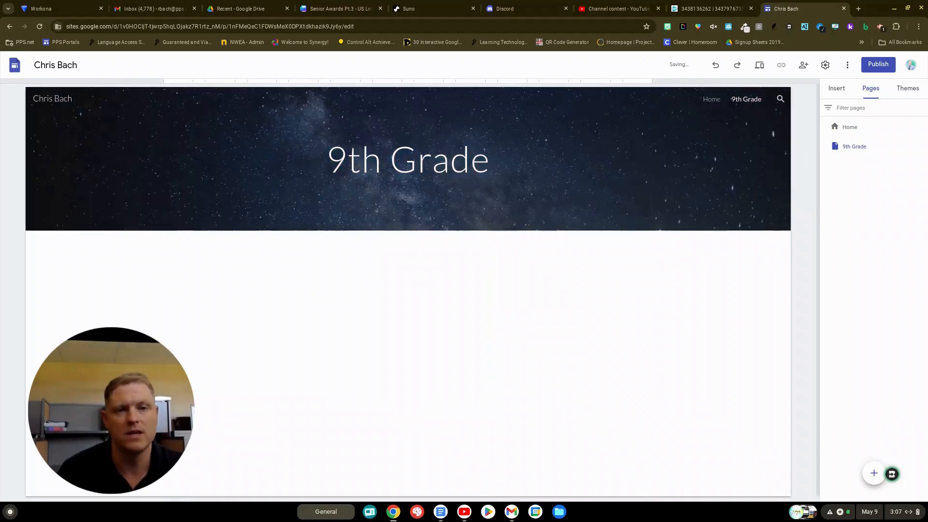
# Step: Add two more pages to the site, named "English" and "Math"
pyautogui.click(876, 473)
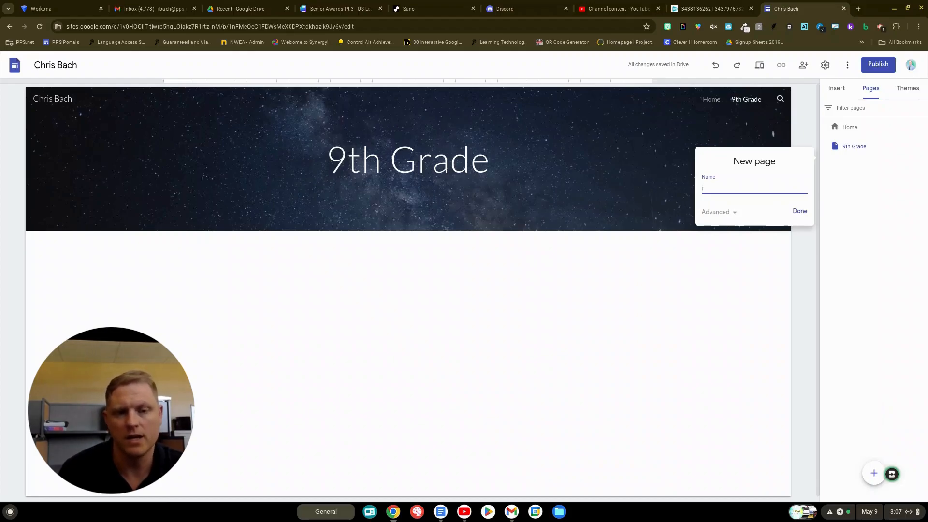
pyautogui.write('nglish')
pyautogui.press('Return')
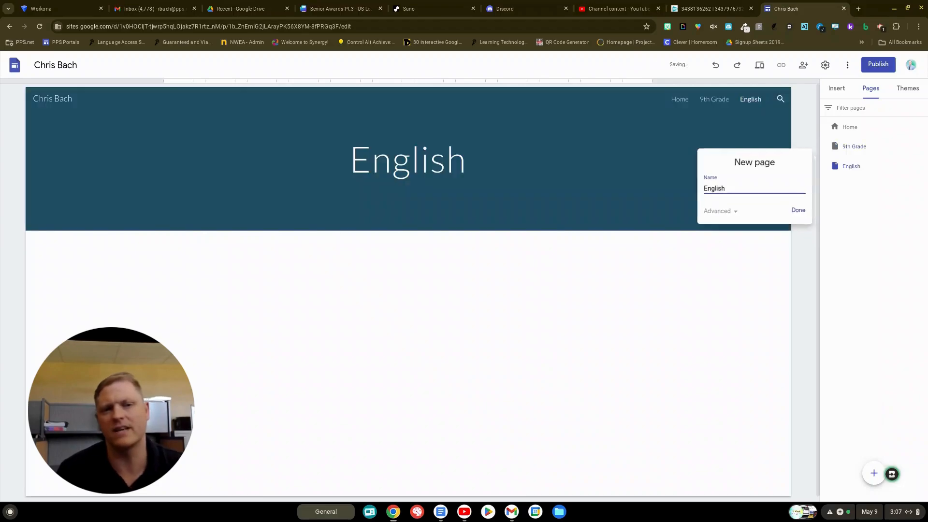
pyautogui.click(875, 473)
pyautogui.write('Math')
pyautogui.press('Return')
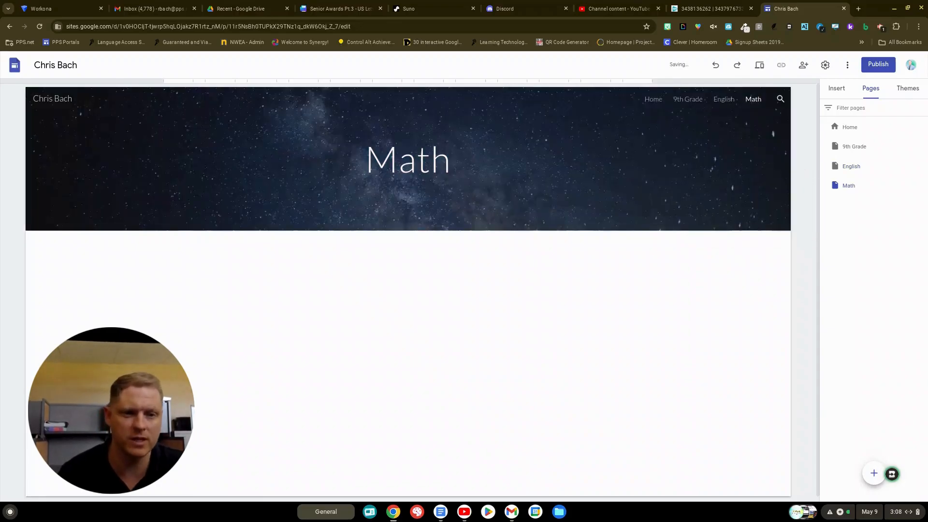
# Step: Add two further pages to the site, named "Science" and "PE"
pyautogui.click(870, 473)
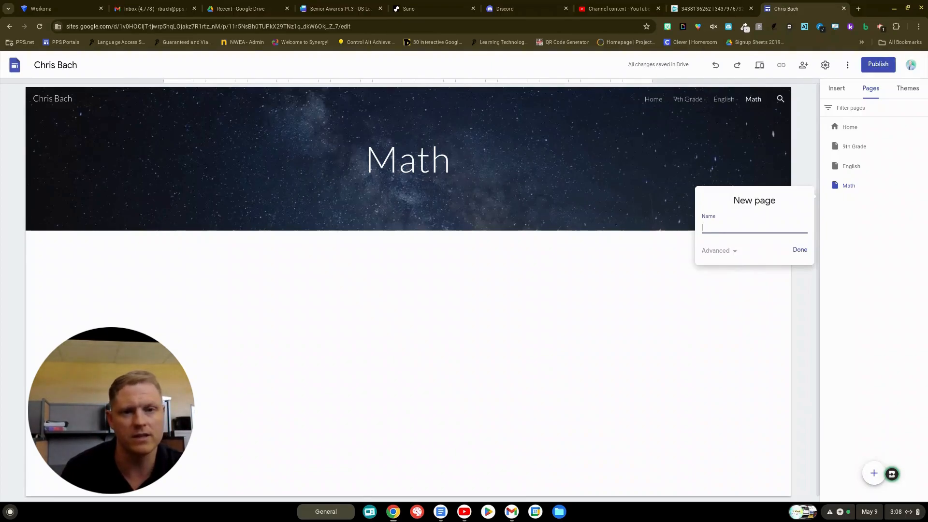
pyautogui.write('cience')
pyautogui.press('Return')
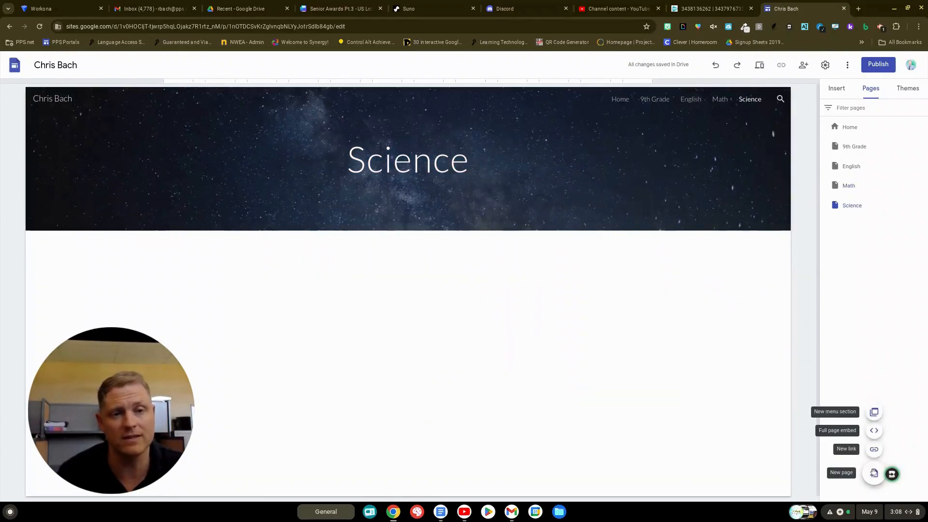
pyautogui.click(874, 474)
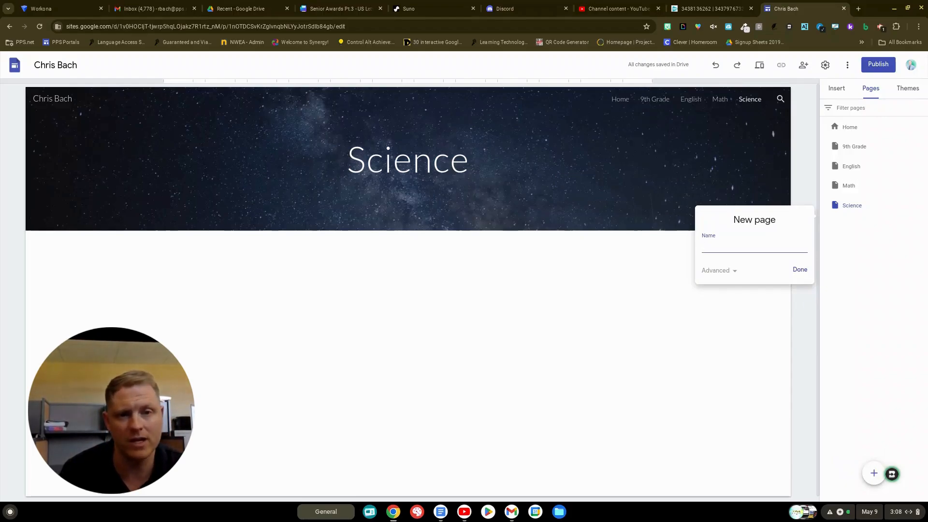
pyautogui.write('PE')
pyautogui.press('Return')
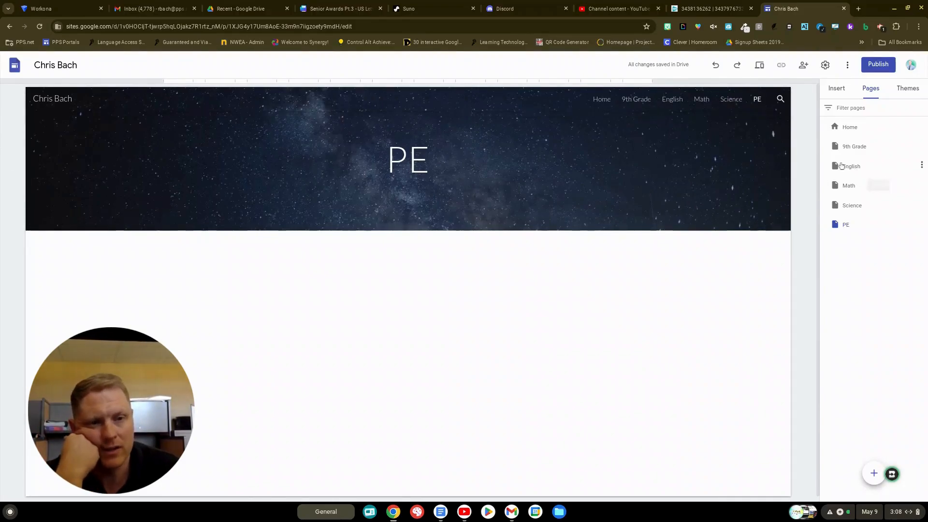
# Step: Nest the English, Math, Science and PE pages under 9th Grade, placing English first among the subpages
pyautogui.moveTo(842, 162); pyautogui.dragTo(841, 152)
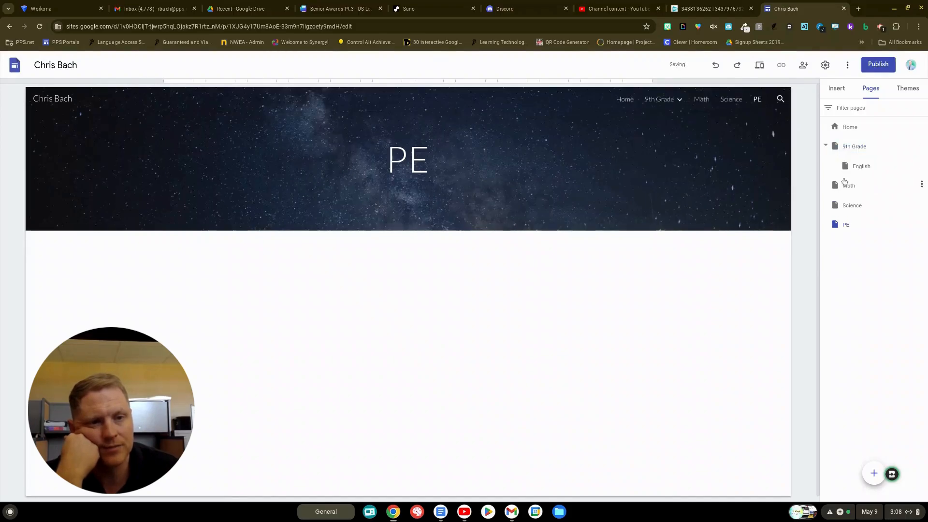
pyautogui.moveTo(842, 185); pyautogui.dragTo(840, 160)
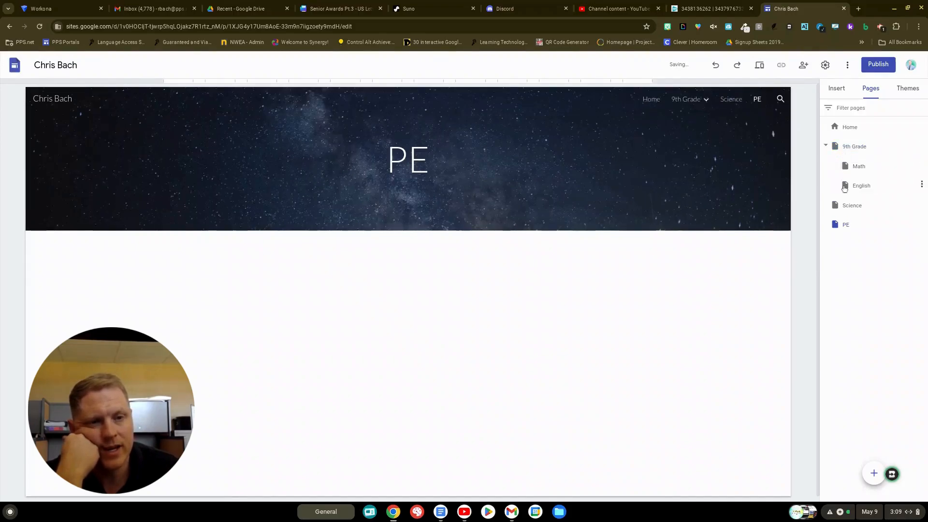
pyautogui.moveTo(845, 205); pyautogui.dragTo(845, 165)
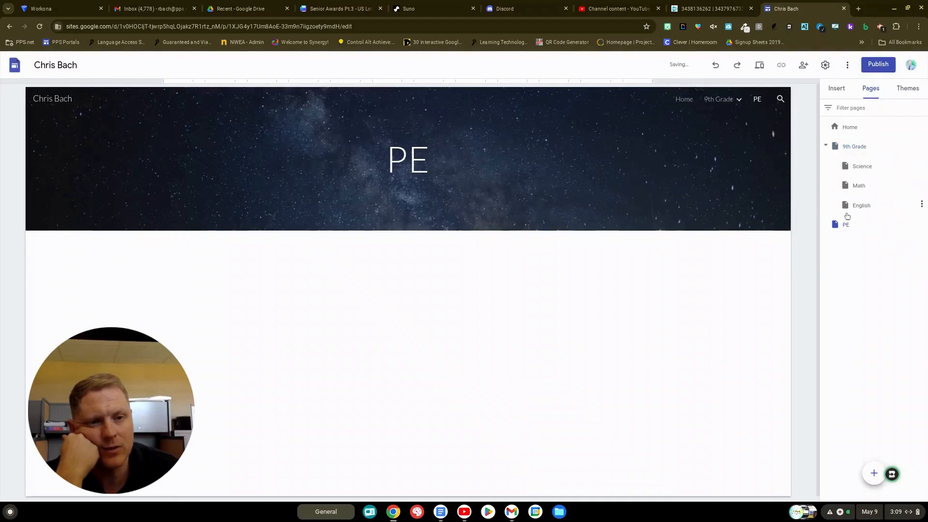
pyautogui.moveTo(845, 225); pyautogui.dragTo(860, 166)
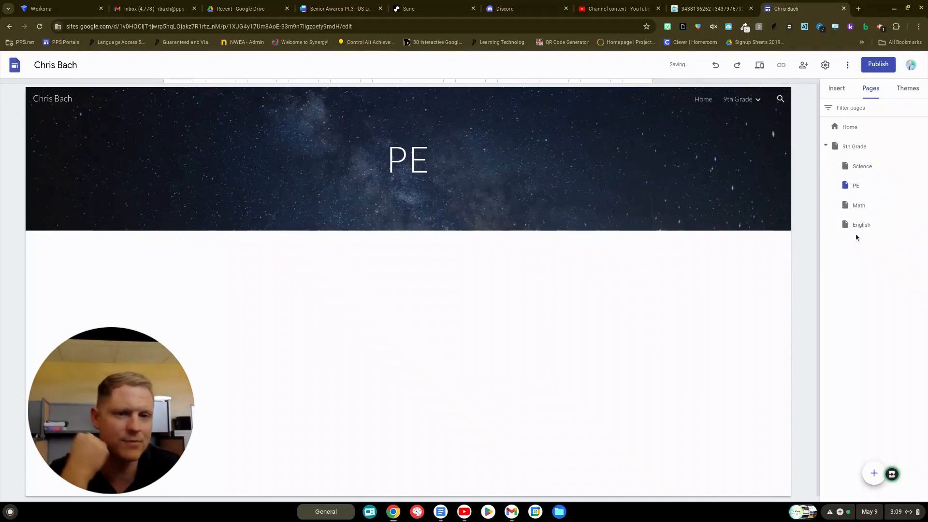
pyautogui.moveTo(856, 226); pyautogui.dragTo(852, 162)
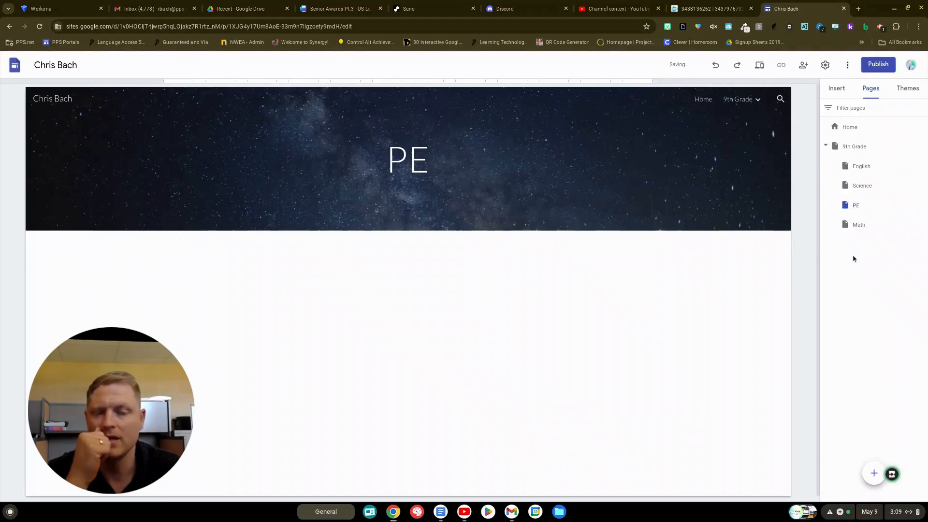
pyautogui.moveTo(750, 100)
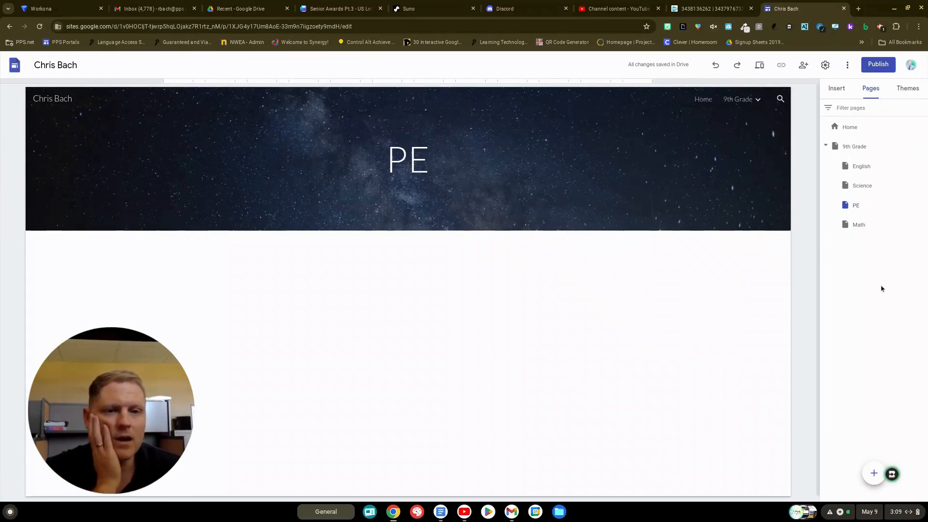
# Step: Open the English page and bring up the Google Images search for selecting its header image
pyautogui.click(862, 166)
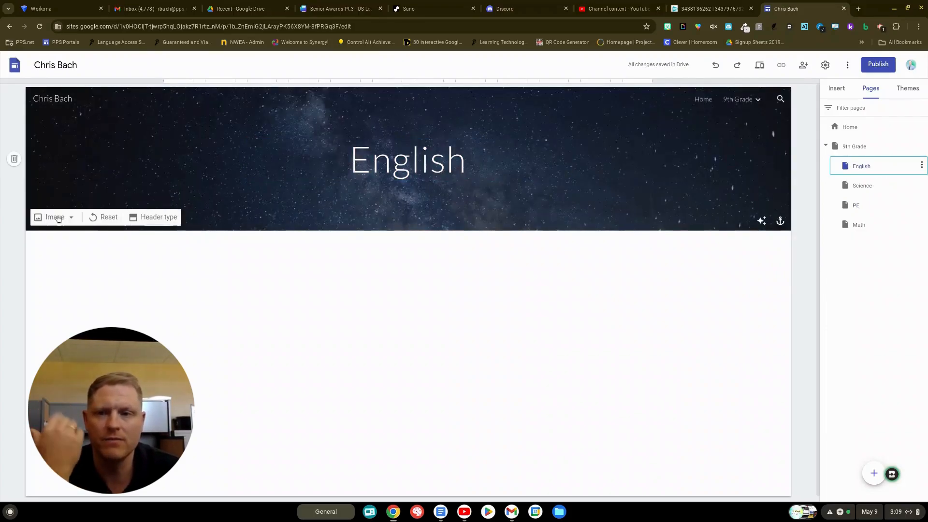
pyautogui.click(56, 218)
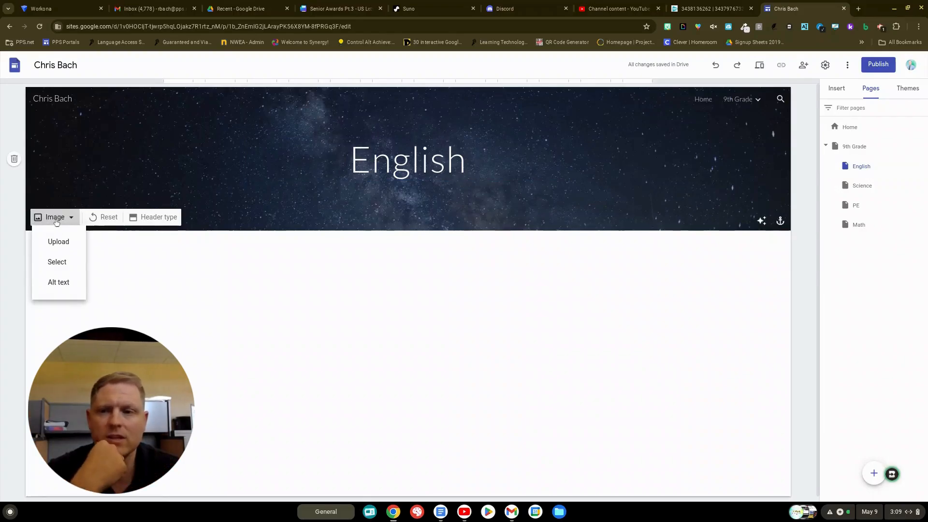
pyautogui.click(57, 259)
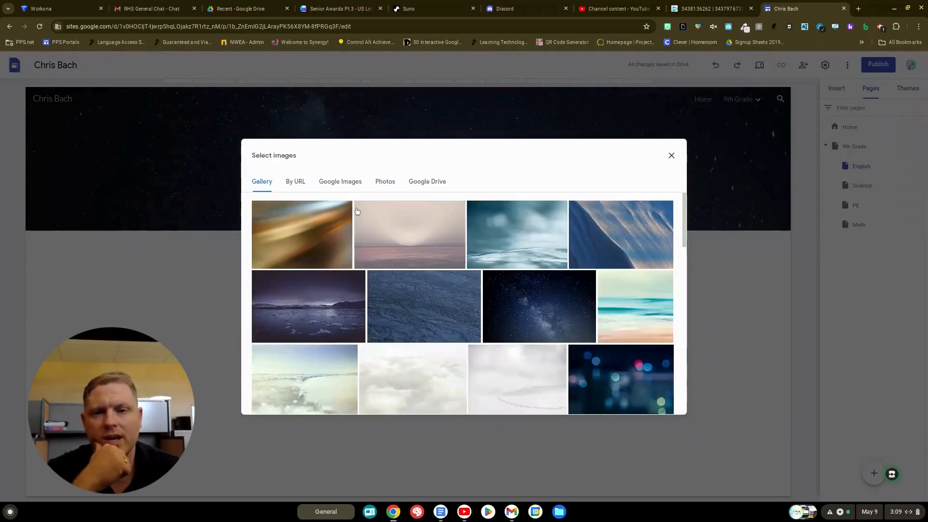
pyautogui.click(345, 183)
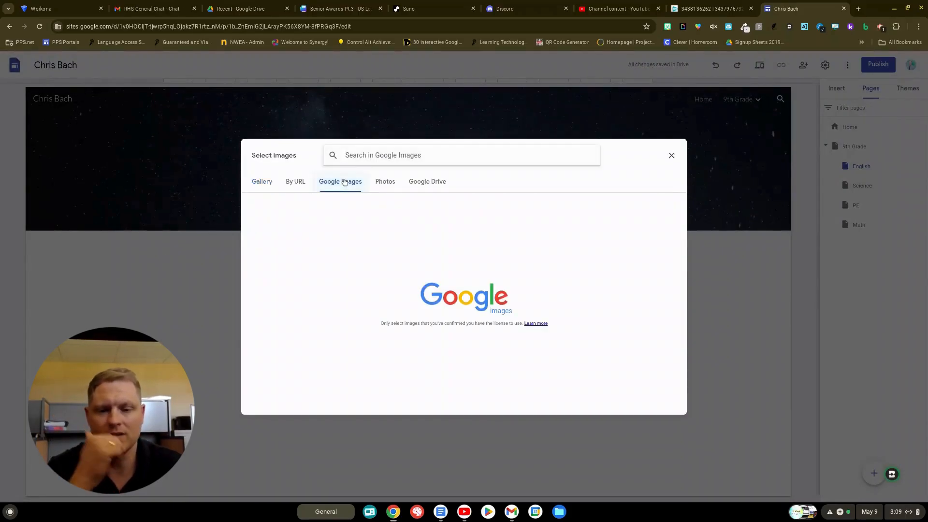
# Step: Search Google Images for "library" and "coffee shop" as possible header pictures for the English page
pyautogui.write('library')
pyautogui.press('Return')
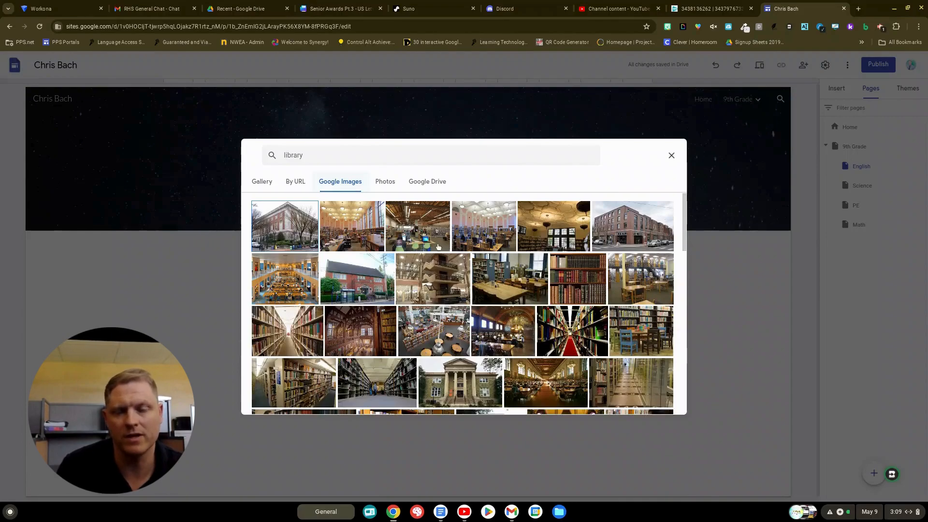
pyautogui.click(370, 154)
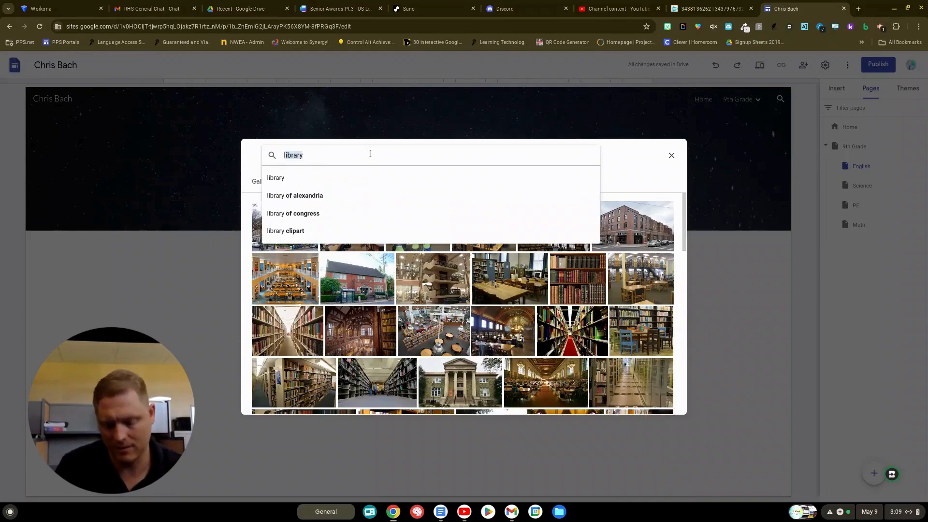
pyautogui.write('coffee shop')
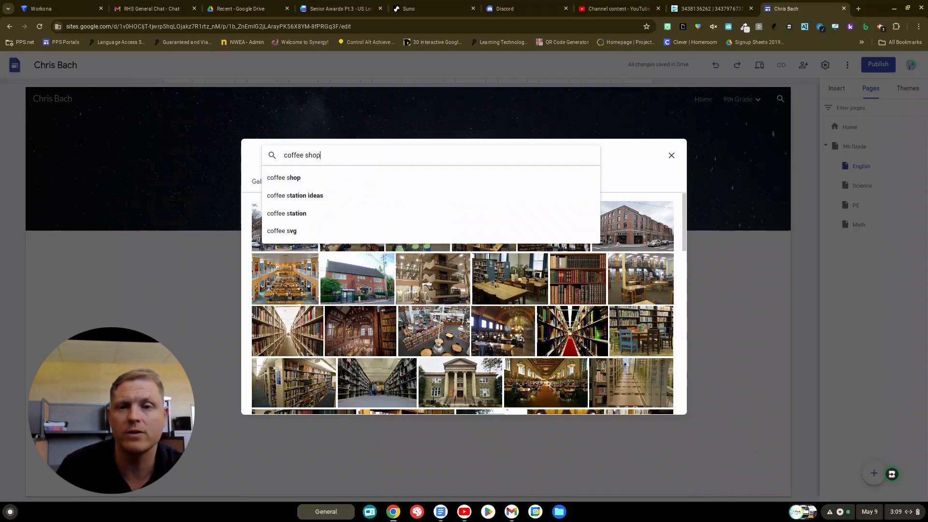
pyautogui.press('Return')
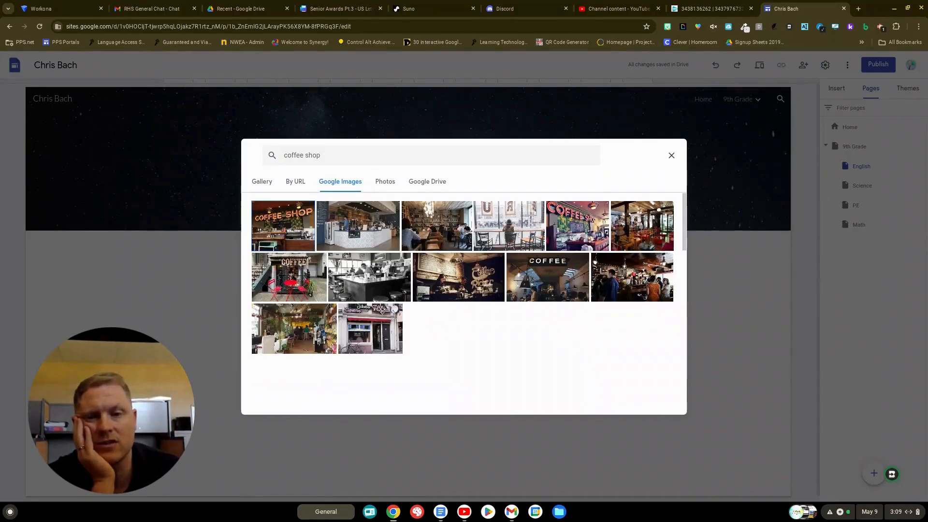
# Step: Search Google Images for "writing" and set the photo of hands writing beside a laptop as the English page's header image
pyautogui.tripleClick(360, 155)
pyautogui.write('writi')
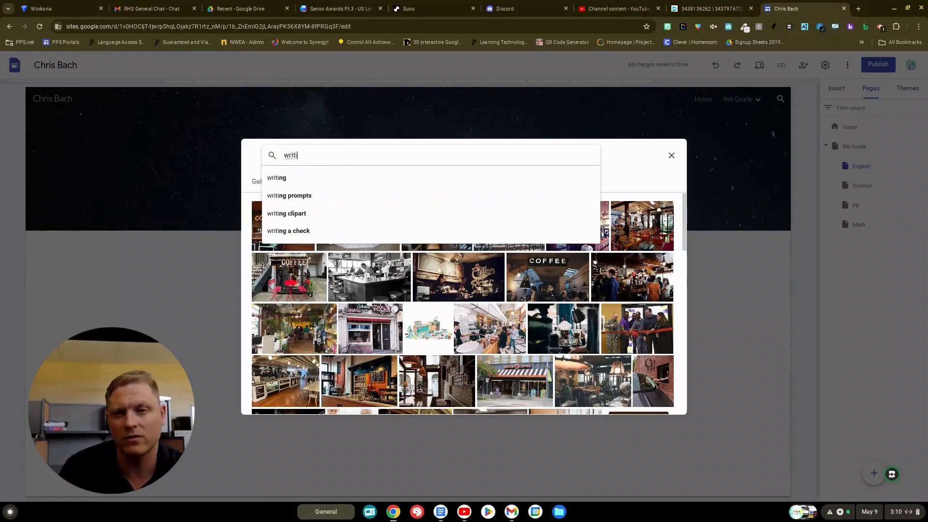
pyautogui.write('ng')
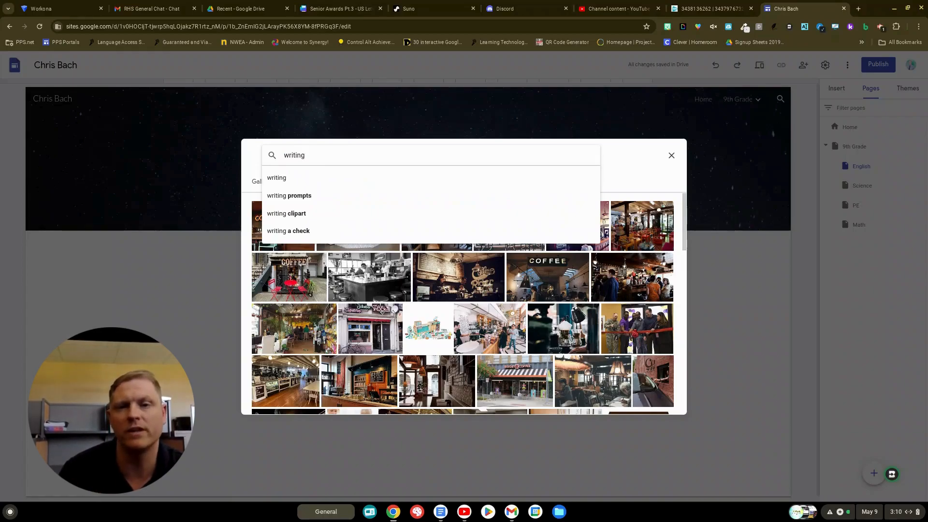
pyautogui.press('Return')
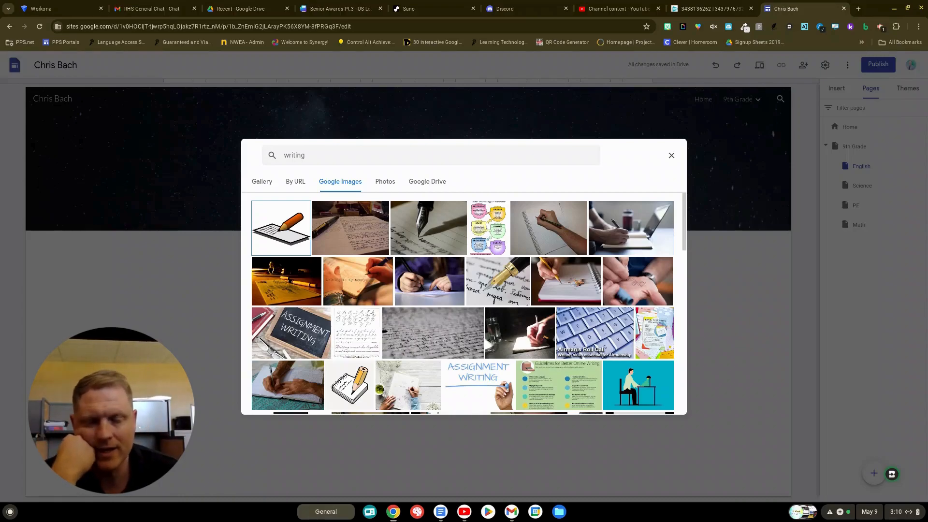
pyautogui.click(626, 220)
pyautogui.click(668, 403)
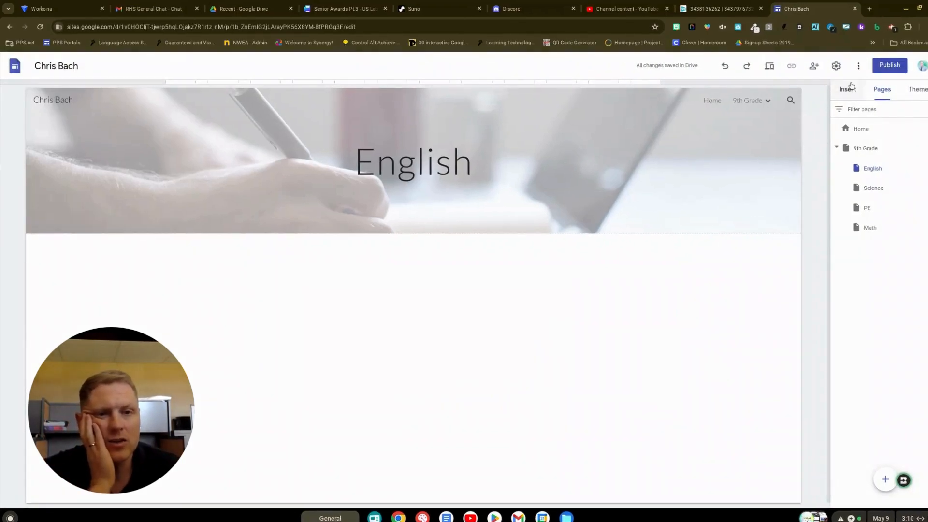
pyautogui.click(851, 90)
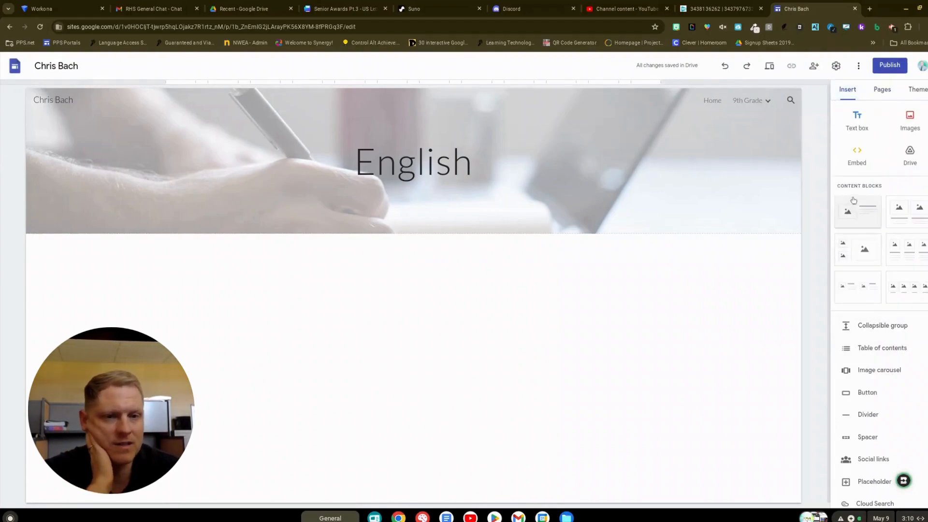
pyautogui.scroll(-4, 868, 362)
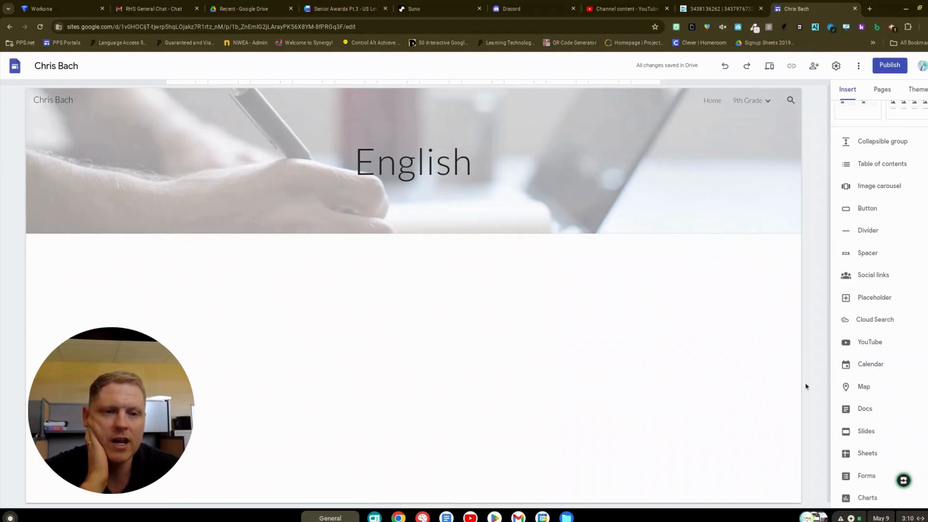
pyautogui.scroll(4, 864, 329)
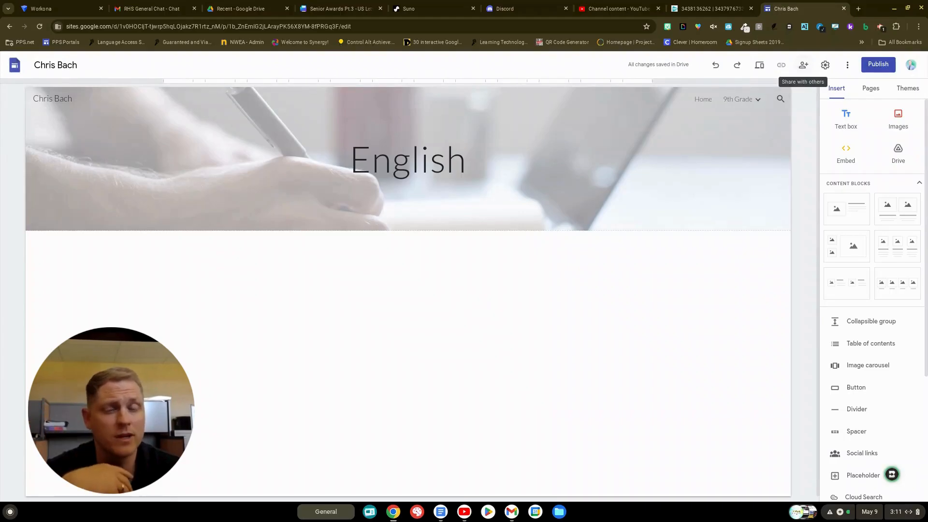
# Step: Check the site's sharing access, and publish the site at a web address made of the owner's name followed by 24
pyautogui.click(801, 67)
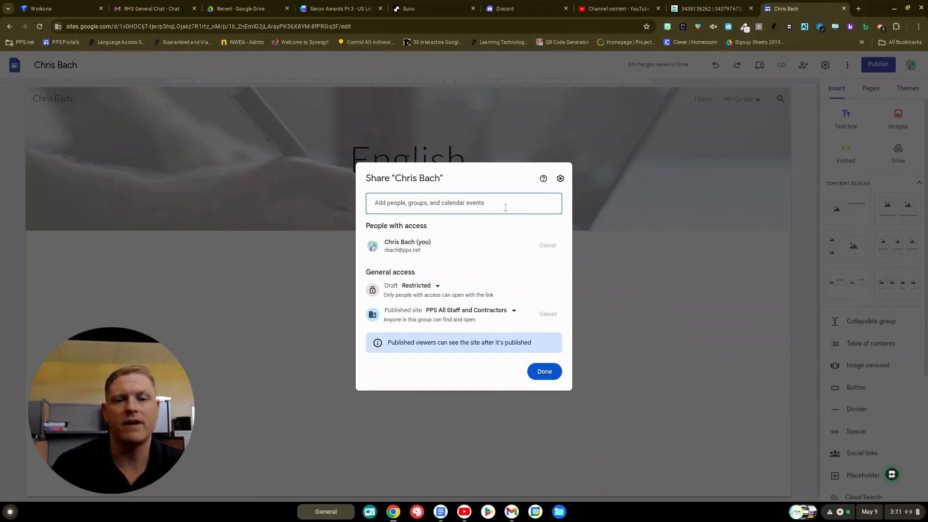
pyautogui.click(544, 372)
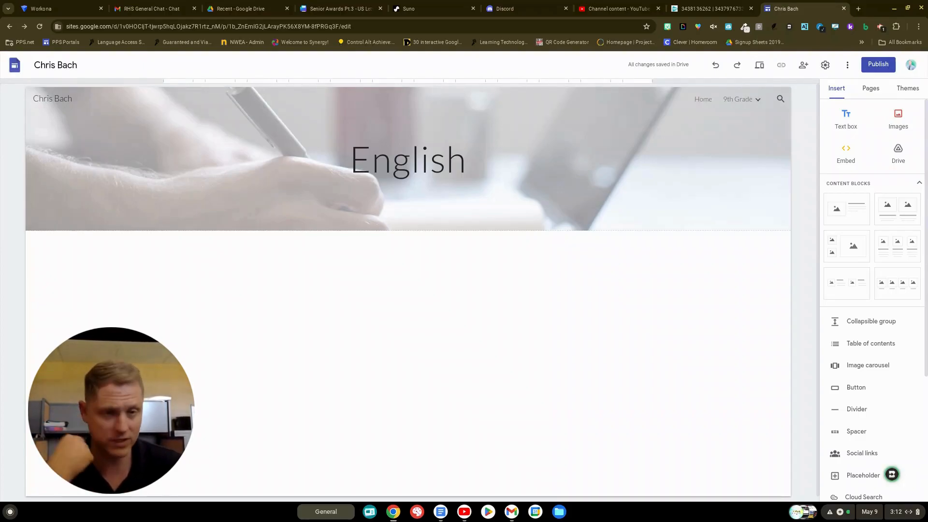
pyautogui.click(879, 67)
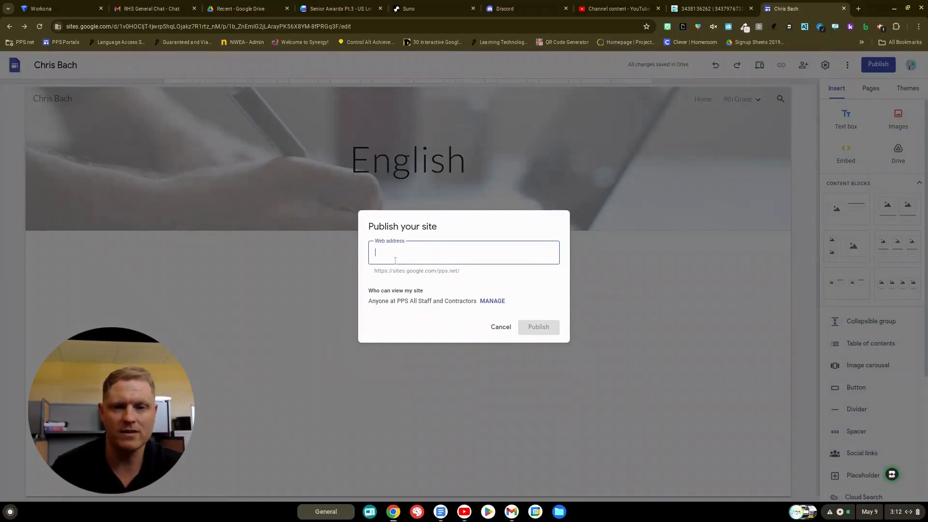
pyautogui.moveTo(463, 272); pyautogui.dragTo(369, 275)
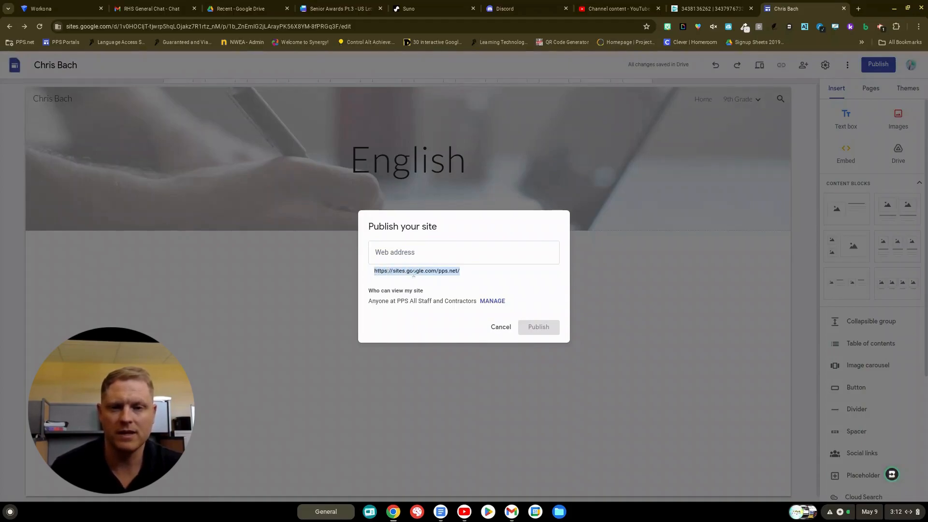
pyautogui.click(402, 253)
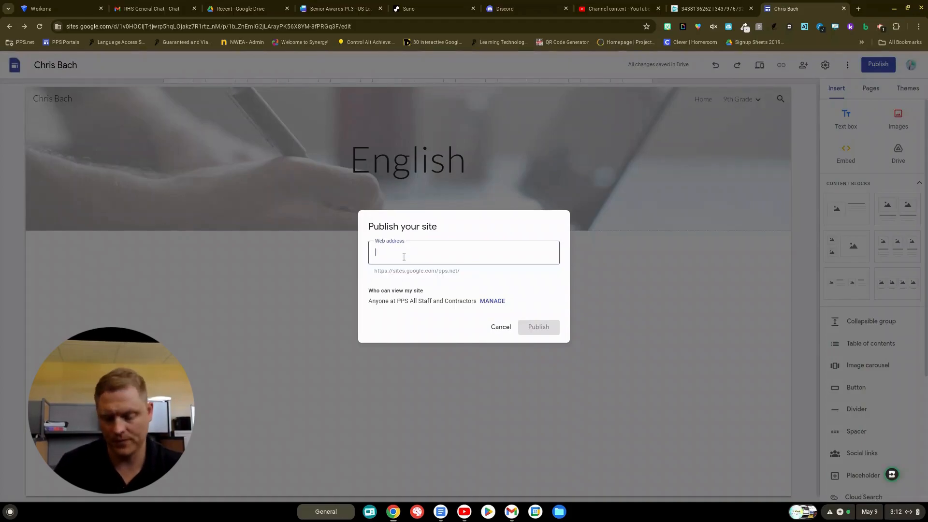
pyautogui.write('chrisbach')
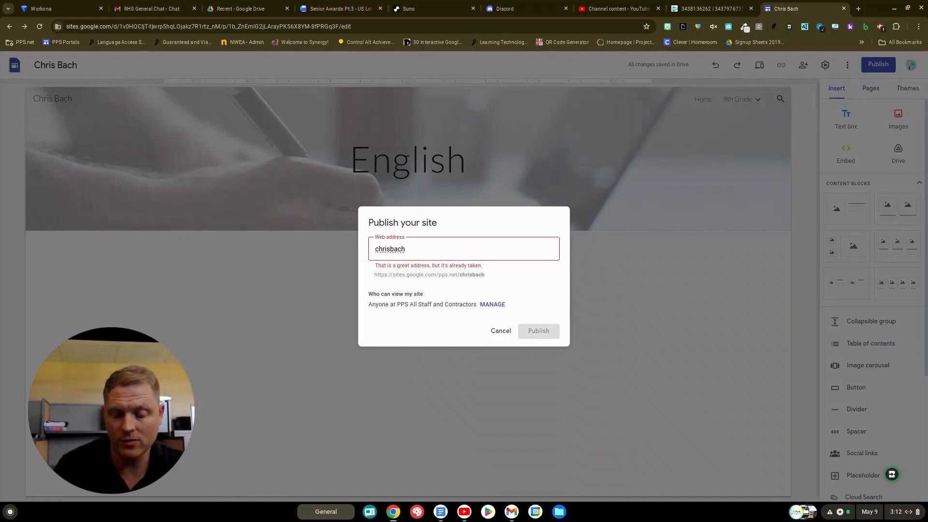
pyautogui.write('24')
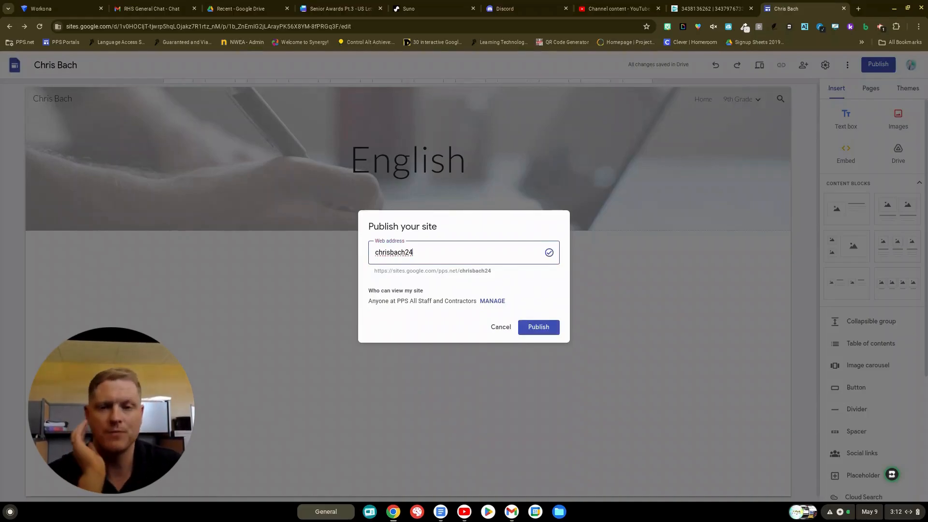
pyautogui.click(540, 328)
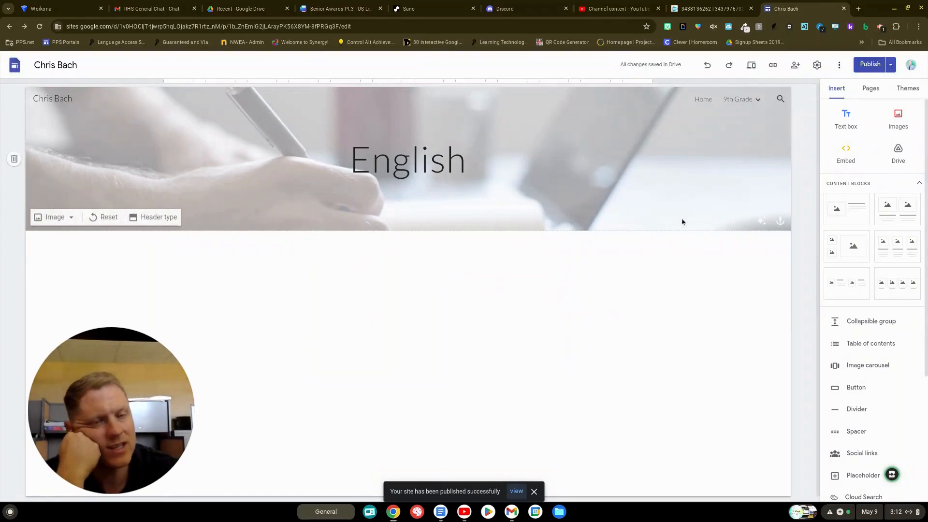
# Step: Preview the site's Home page in phone, tablet and large-screen layouts, and exit the preview
pyautogui.click(752, 66)
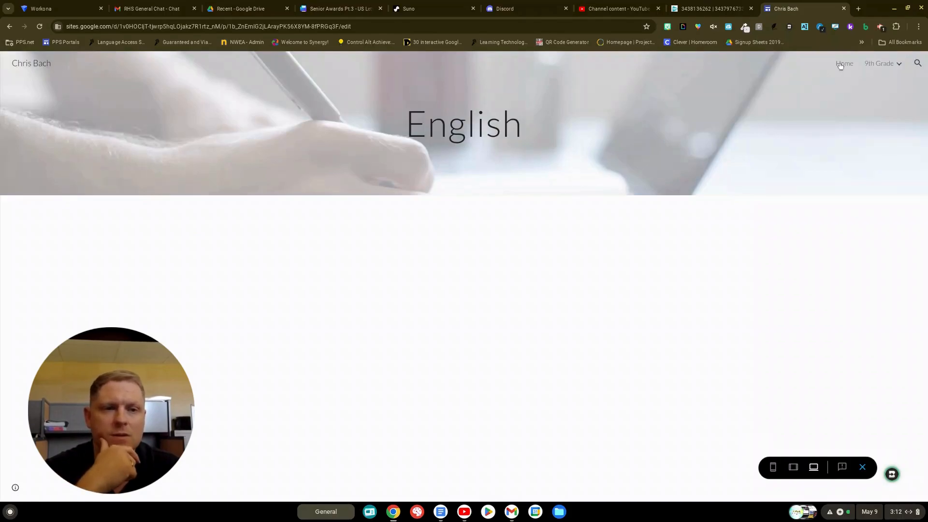
pyautogui.click(844, 64)
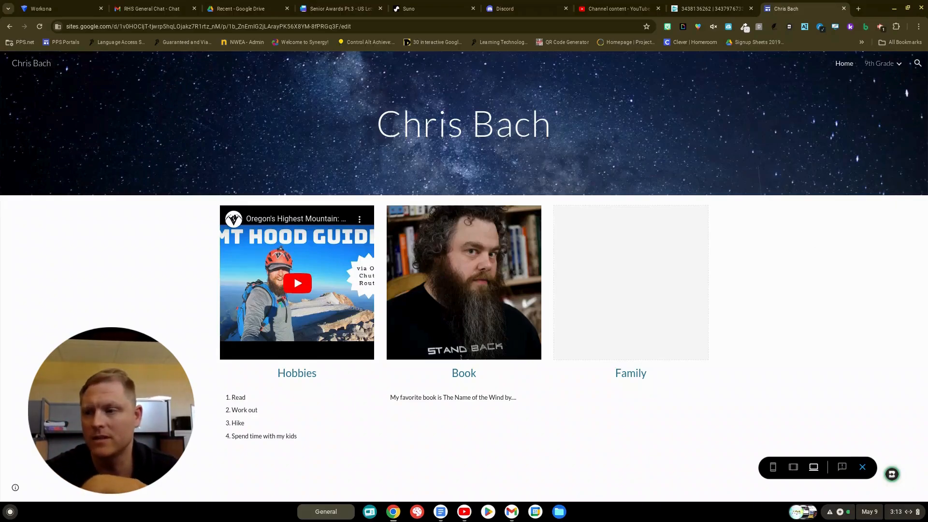
pyautogui.moveTo(860, 69)
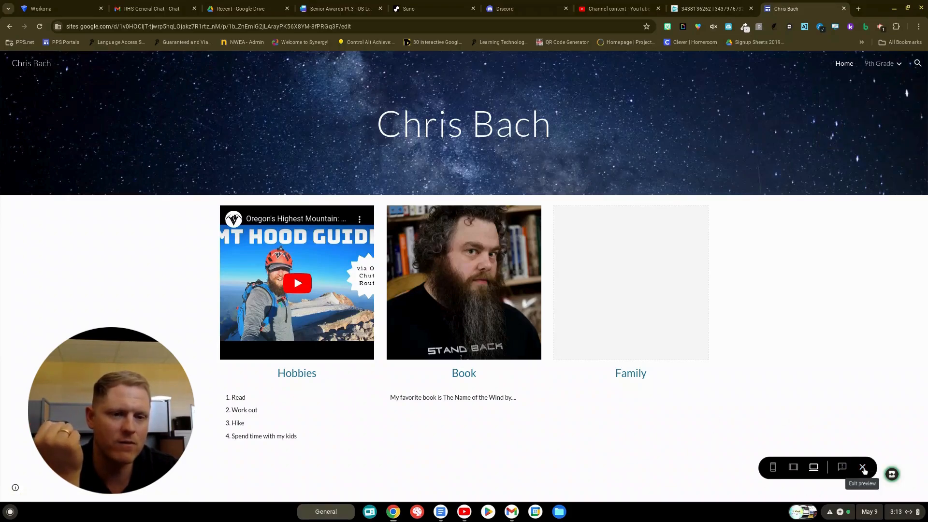
pyautogui.click(778, 474)
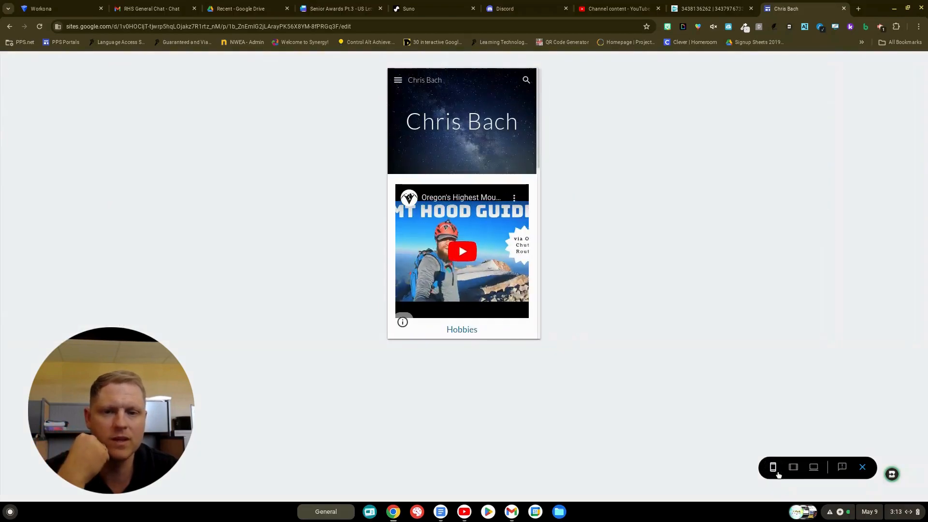
pyautogui.click(793, 468)
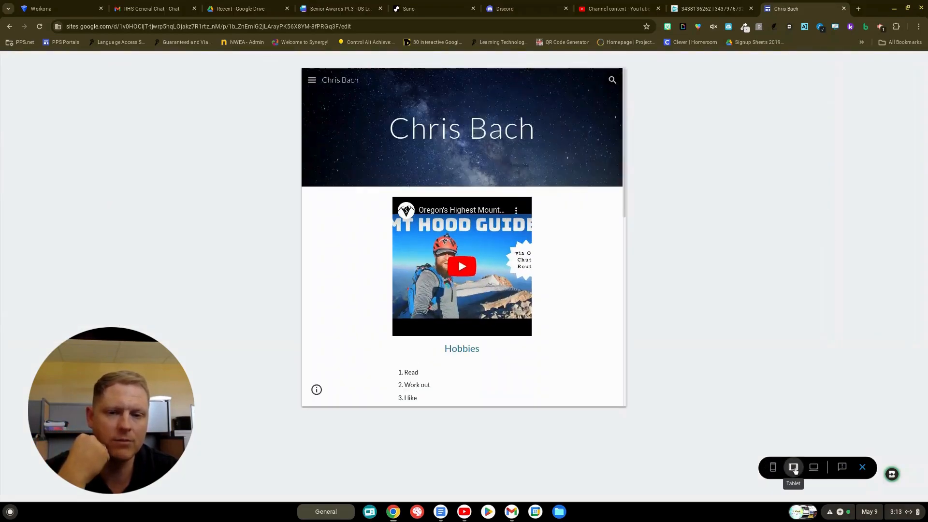
pyautogui.click(813, 468)
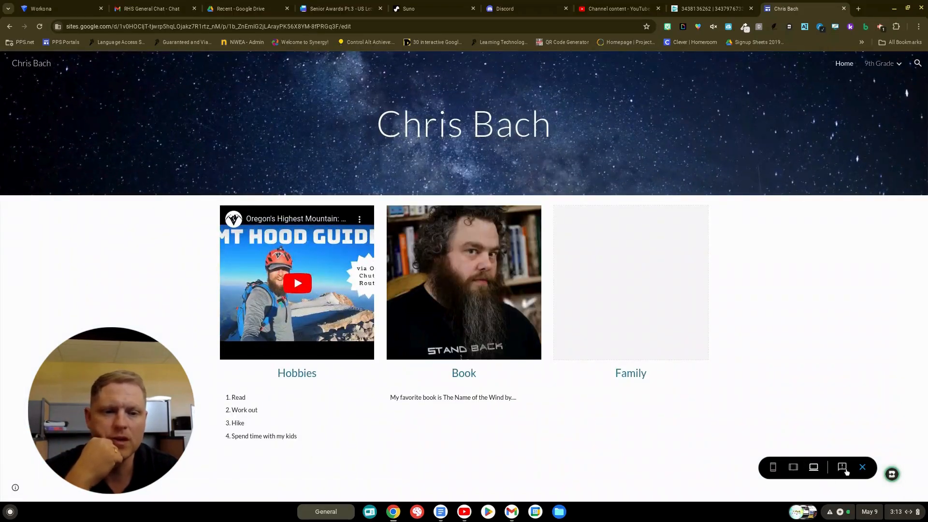
pyautogui.click(863, 468)
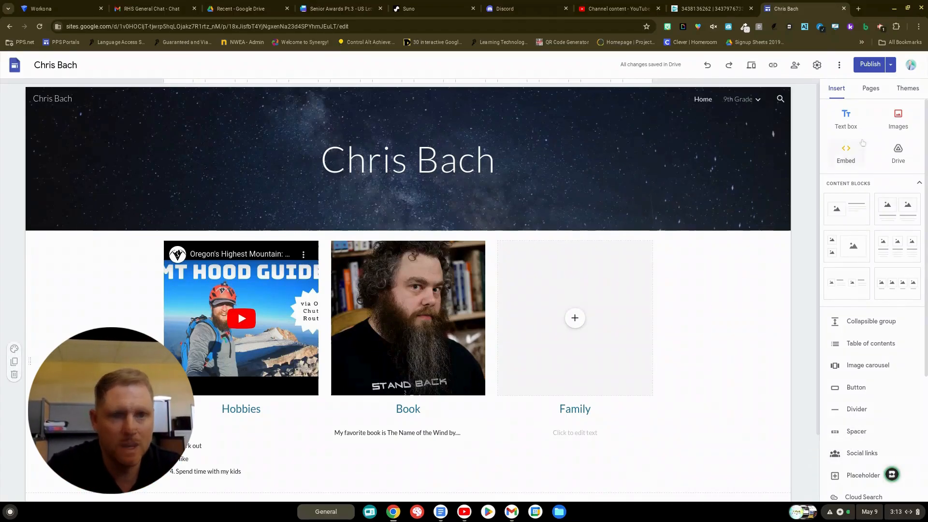
# Step: Add a page named 10th Grade and place it at the top level directly below 9th Grade
pyautogui.click(872, 90)
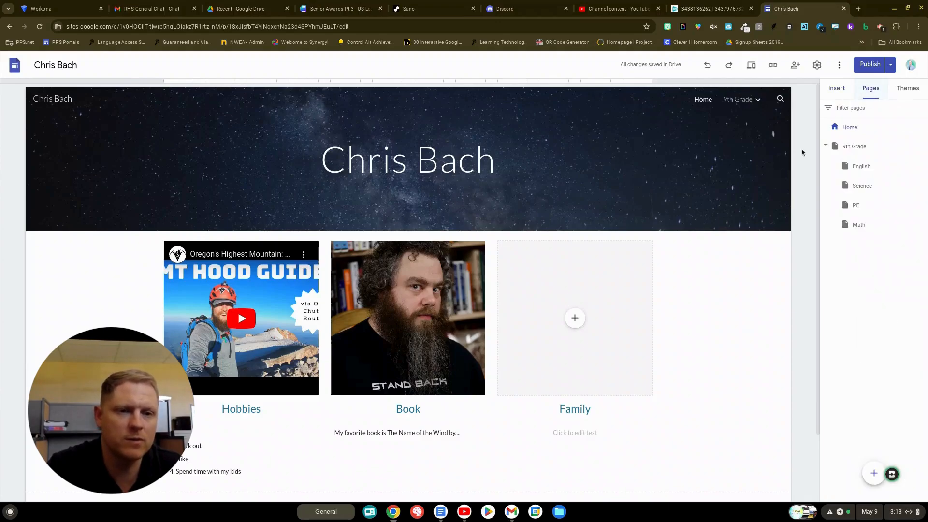
pyautogui.click(827, 146)
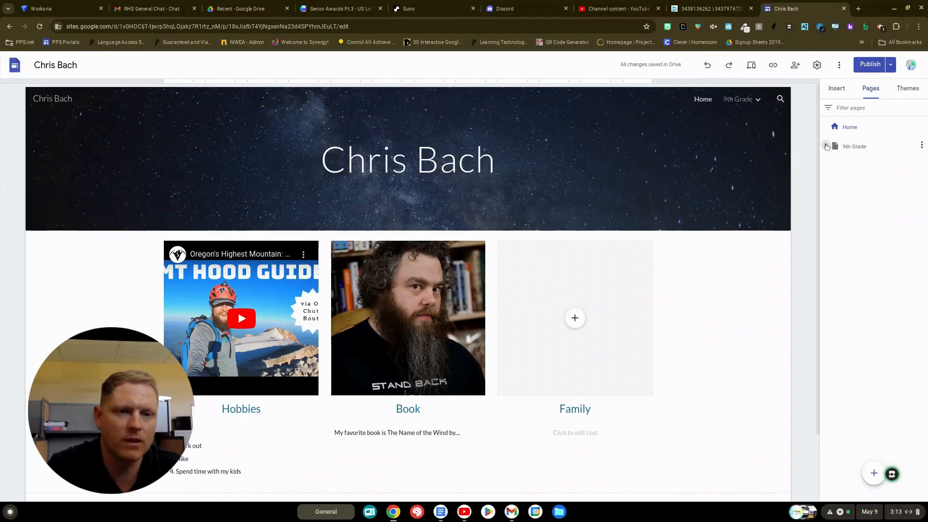
pyautogui.click(875, 474)
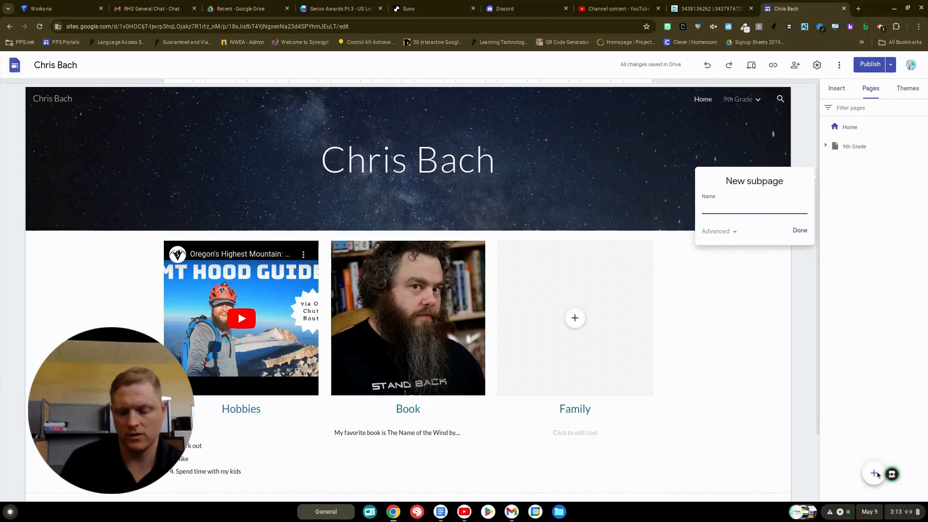
pyautogui.write('10th Grade')
pyautogui.press('Return')
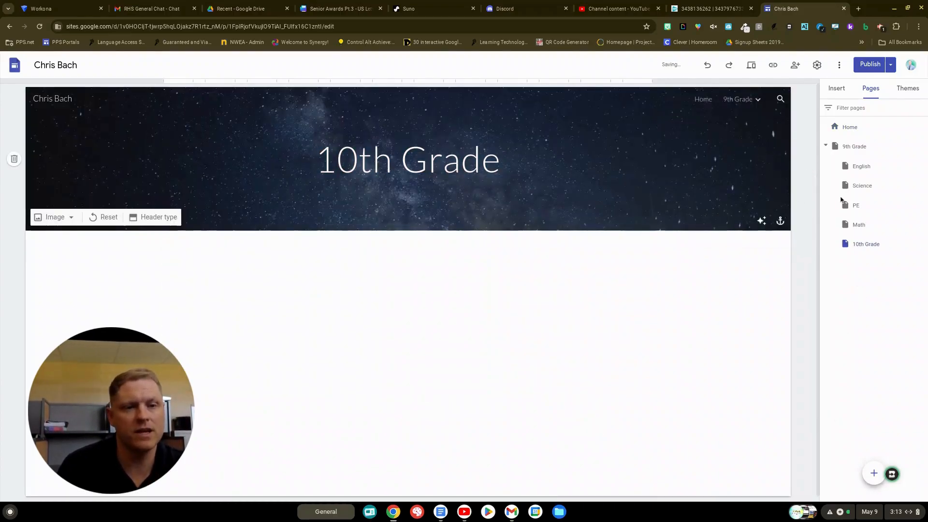
pyautogui.moveTo(846, 243); pyautogui.dragTo(844, 144)
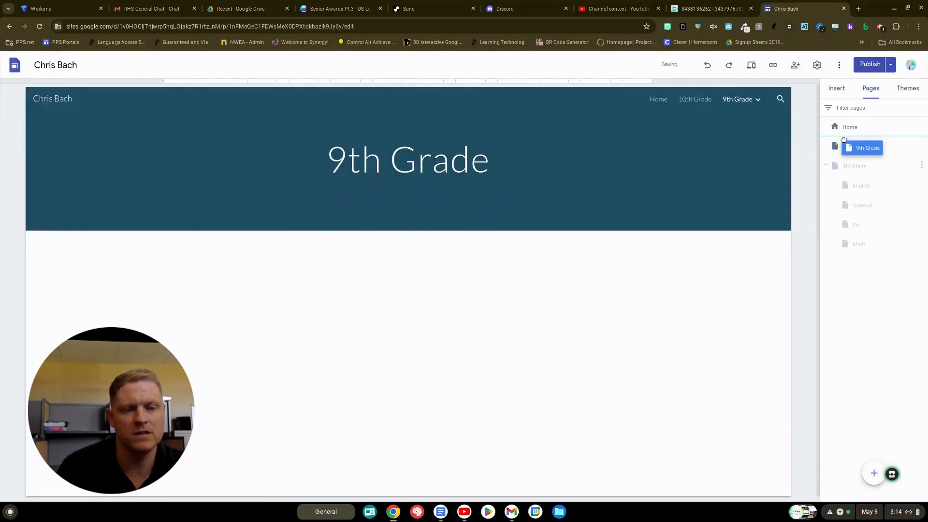
pyautogui.click(827, 145)
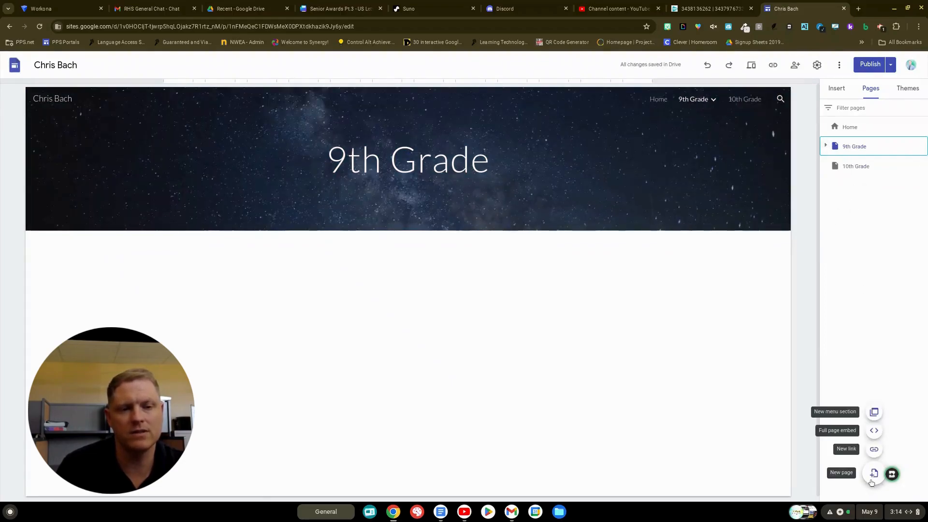
# Step: Add a new page named English and nest it under the 10th Grade page
pyautogui.click(874, 471)
pyautogui.write('English')
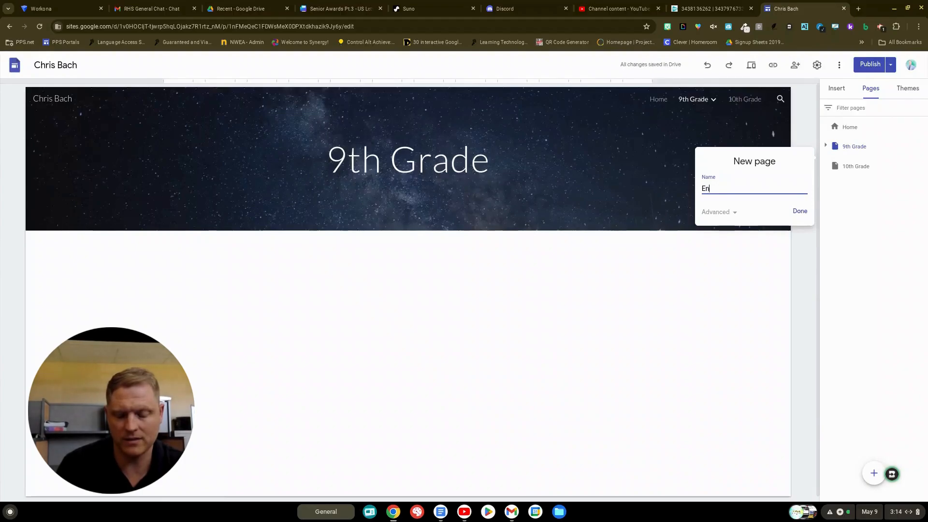
pyautogui.press('Return')
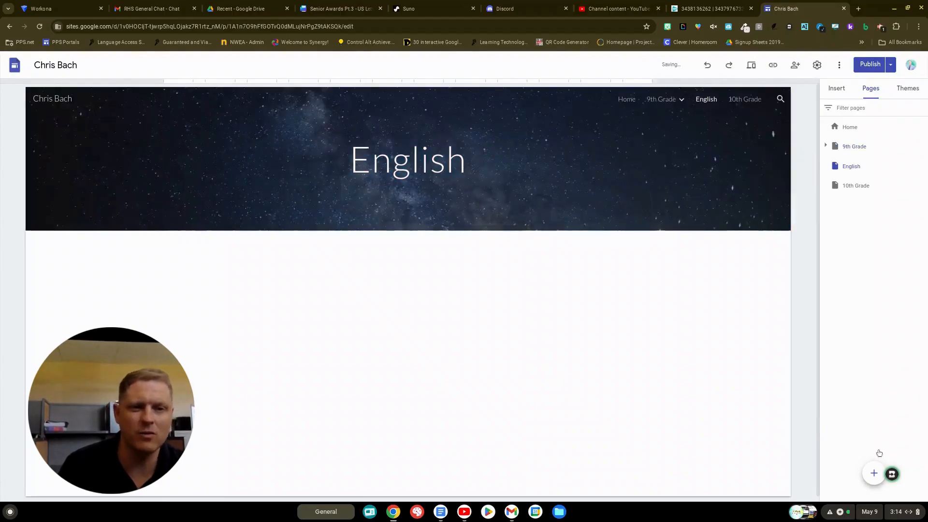
pyautogui.moveTo(847, 182); pyautogui.dragTo(847, 182)
pyautogui.click(828, 166)
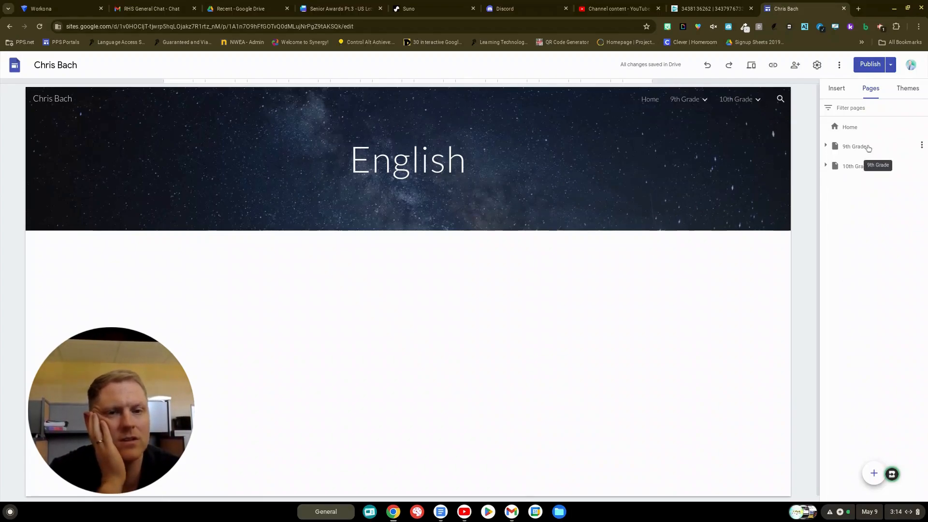
pyautogui.click(826, 145)
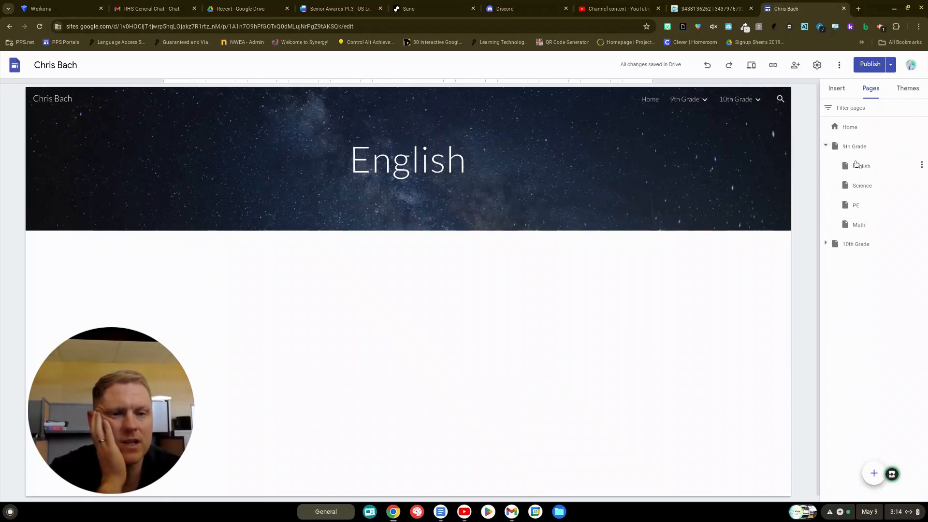
pyautogui.click(826, 146)
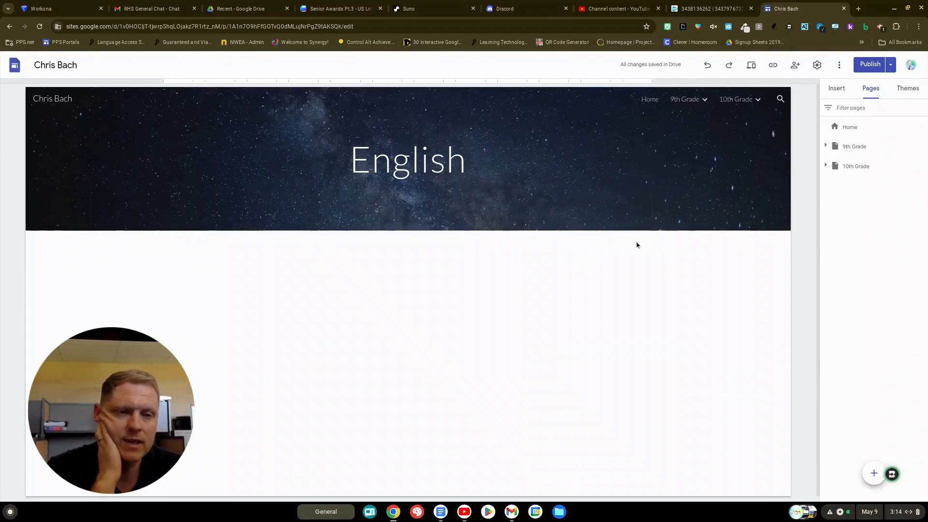
# Step: Try the Diplomat theme, and apply the Vision theme with the Modern font style to the site
pyautogui.click(908, 90)
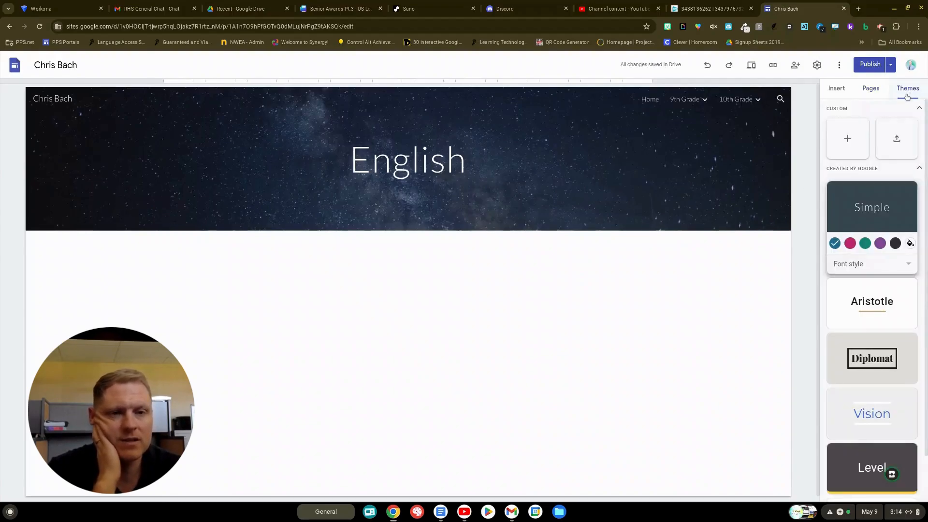
pyautogui.scroll(-1, 913, 319)
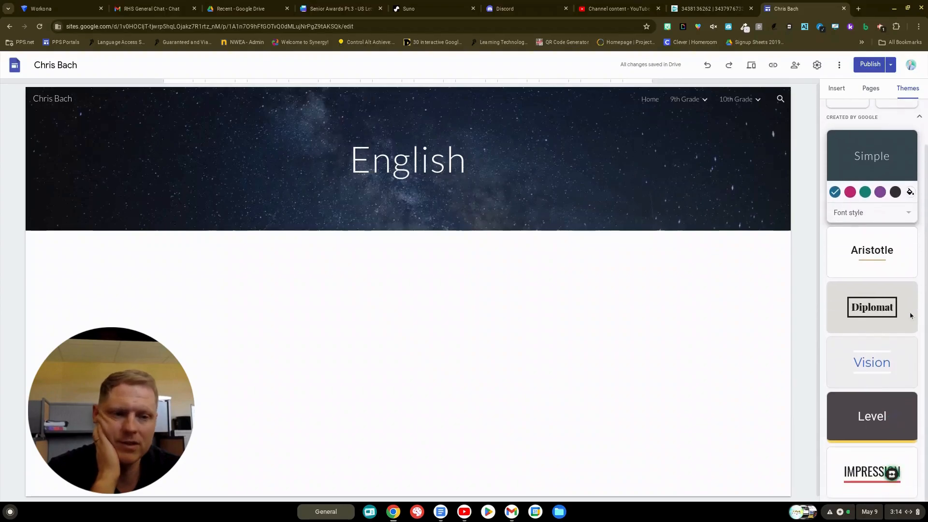
pyautogui.click(879, 366)
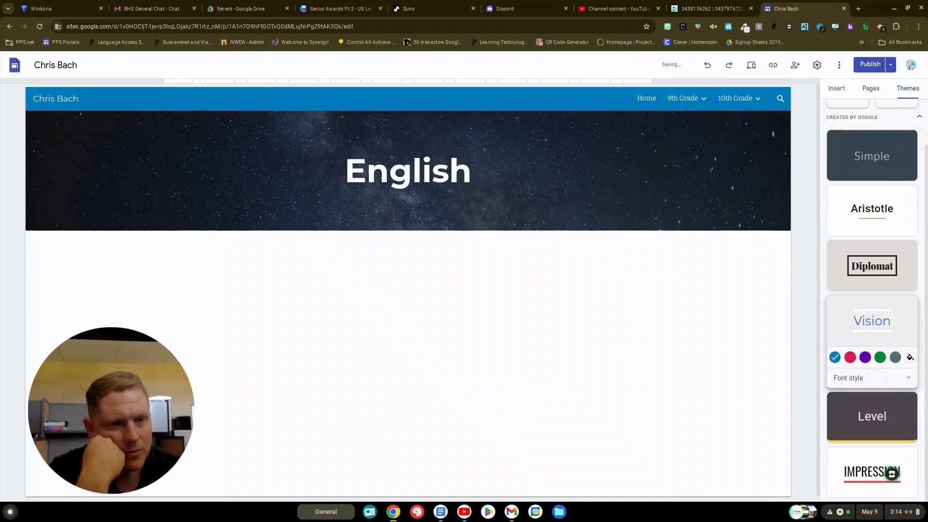
pyautogui.click(880, 282)
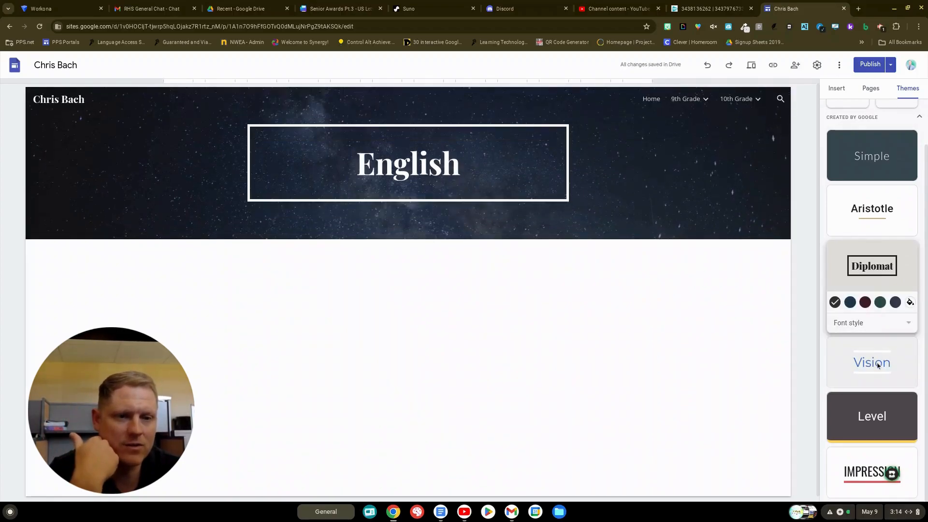
pyautogui.click(879, 363)
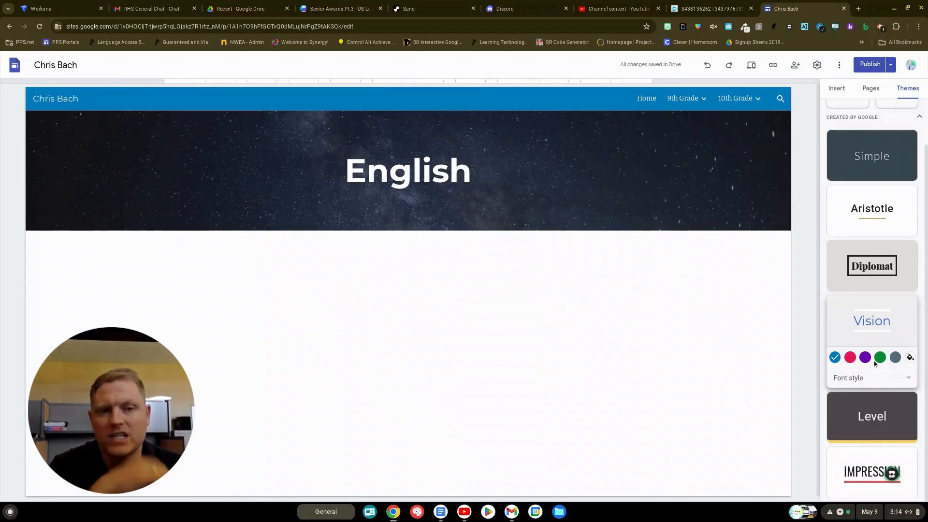
pyautogui.click(884, 385)
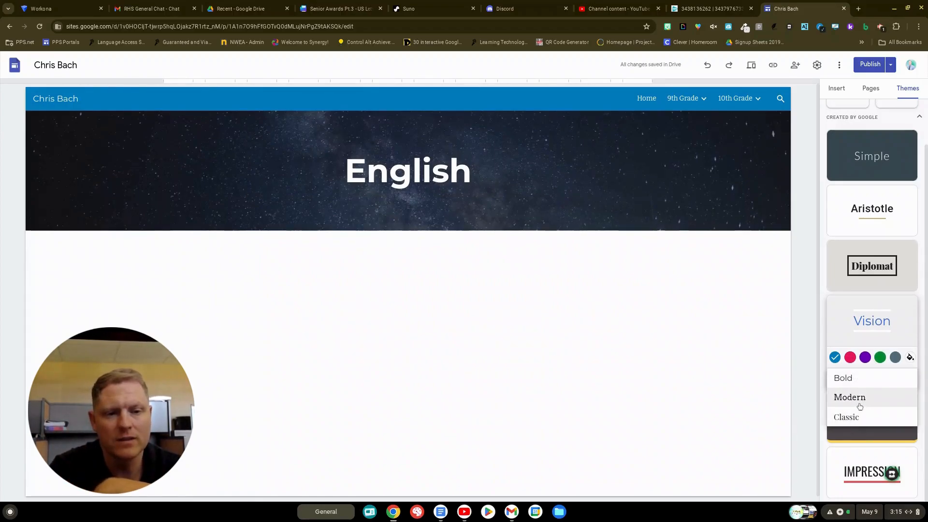
pyautogui.click(859, 399)
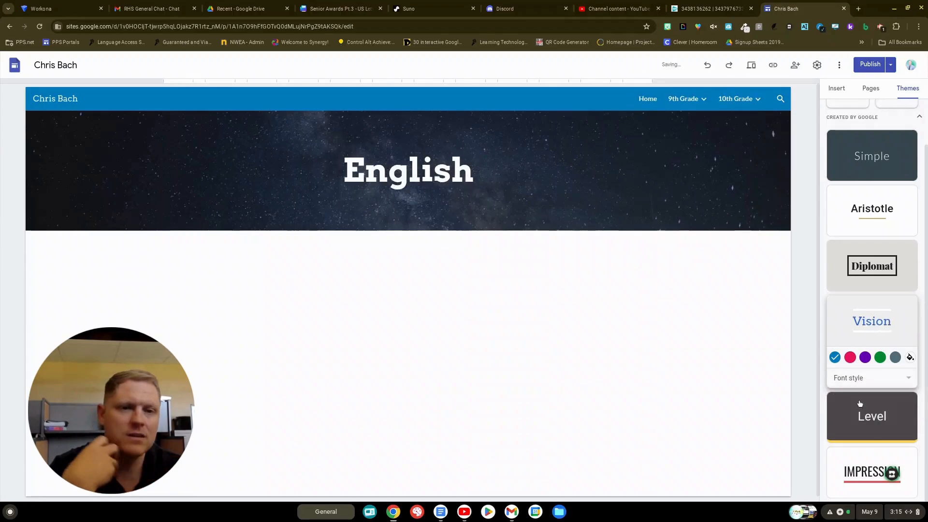
# Step: Review the site's unpublished changes and publish the updated version
pyautogui.click(870, 64)
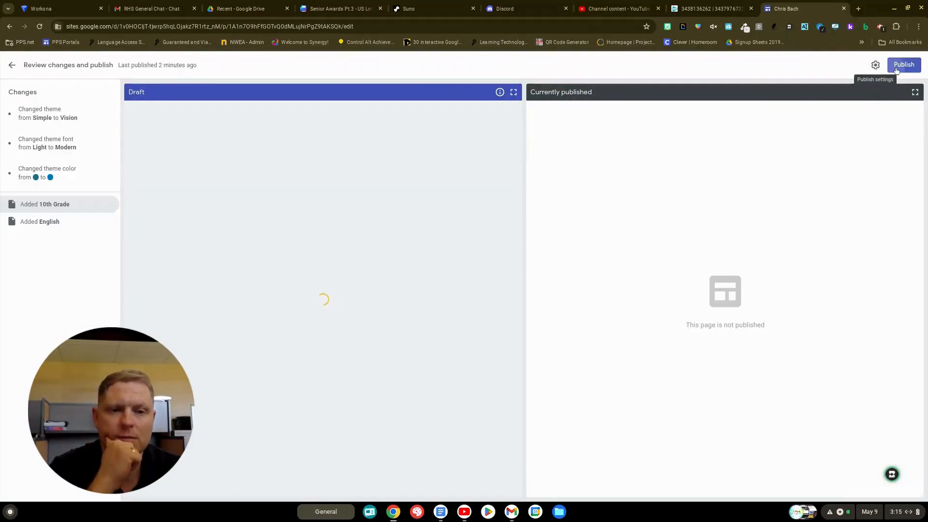
pyautogui.click(896, 69)
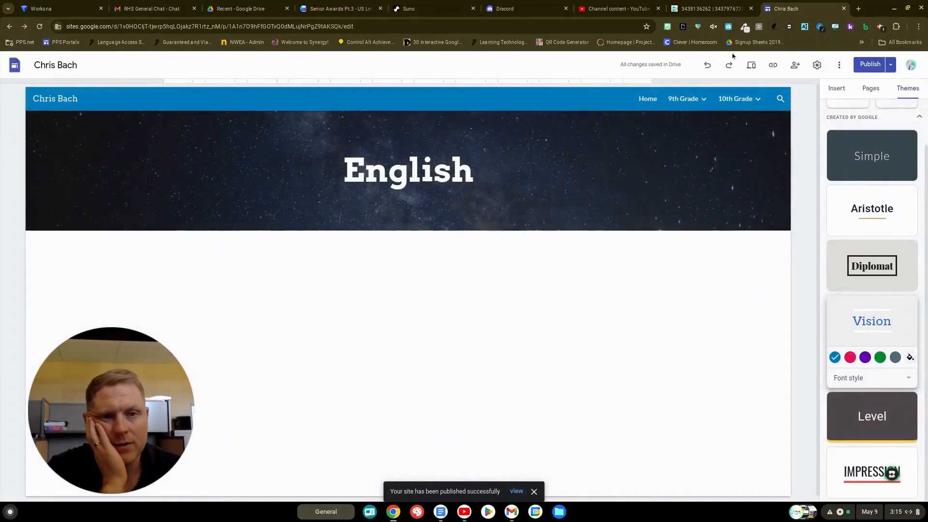
# Step: Preview the site, check how the Home page looks, and return to the editor
pyautogui.click(751, 65)
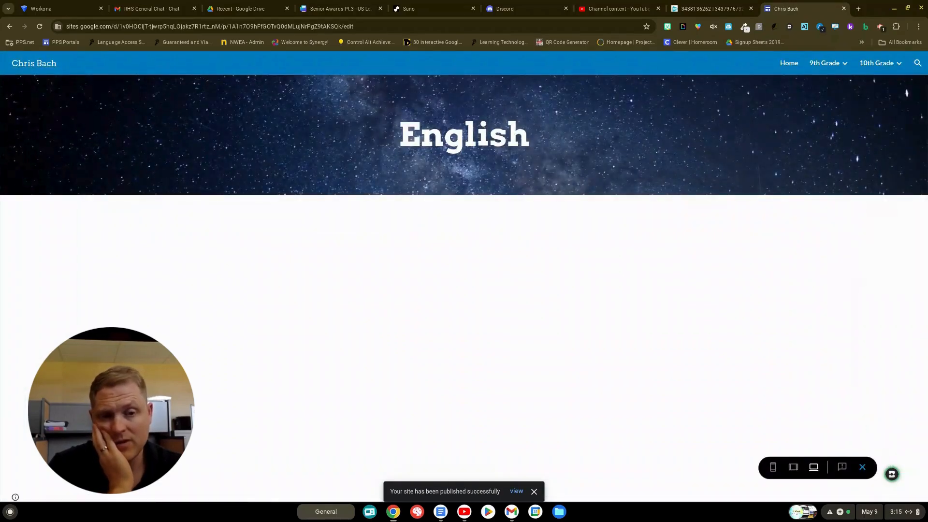
pyautogui.click(783, 62)
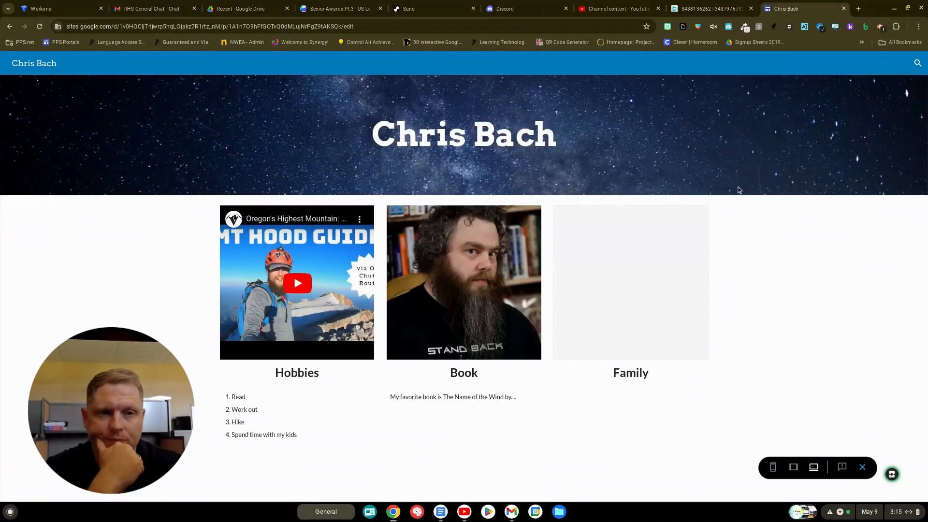
pyautogui.click(863, 467)
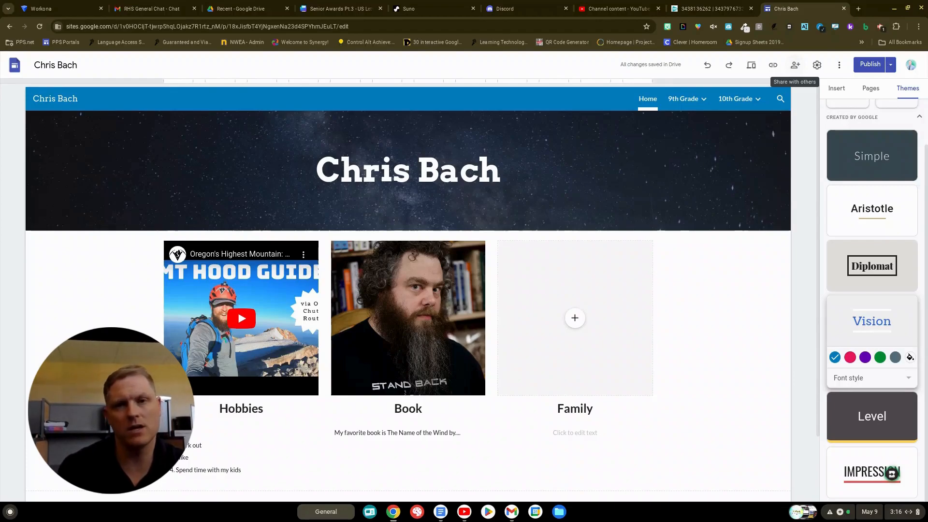
# Step: Copy the published site link
pyautogui.click(401, 25)
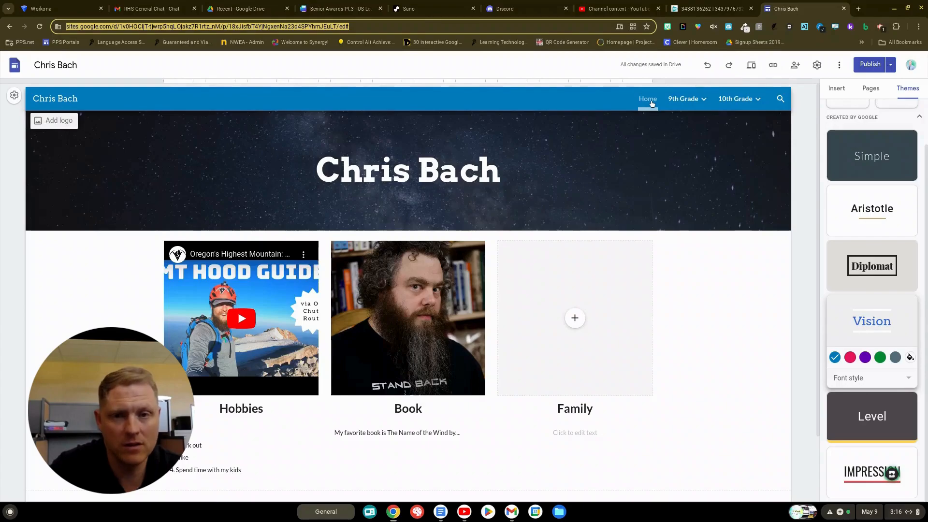
pyautogui.click(779, 68)
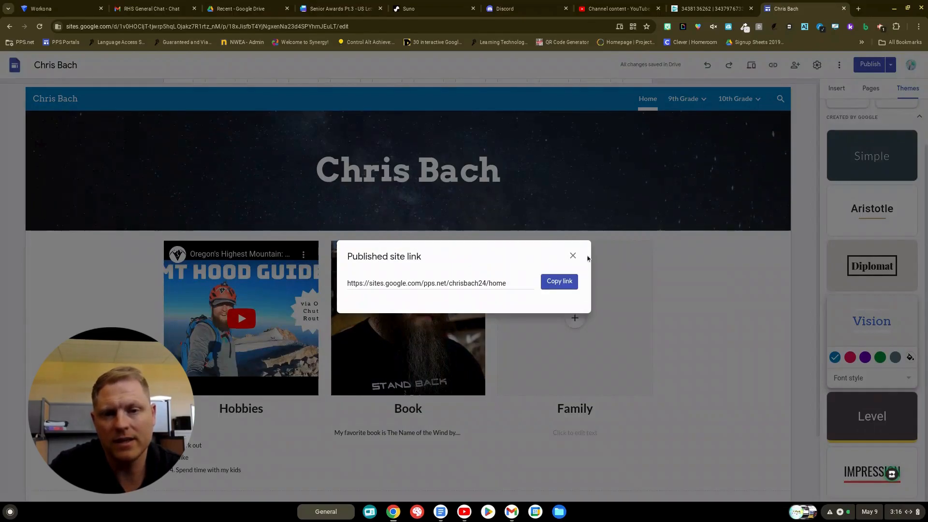
pyautogui.click(560, 282)
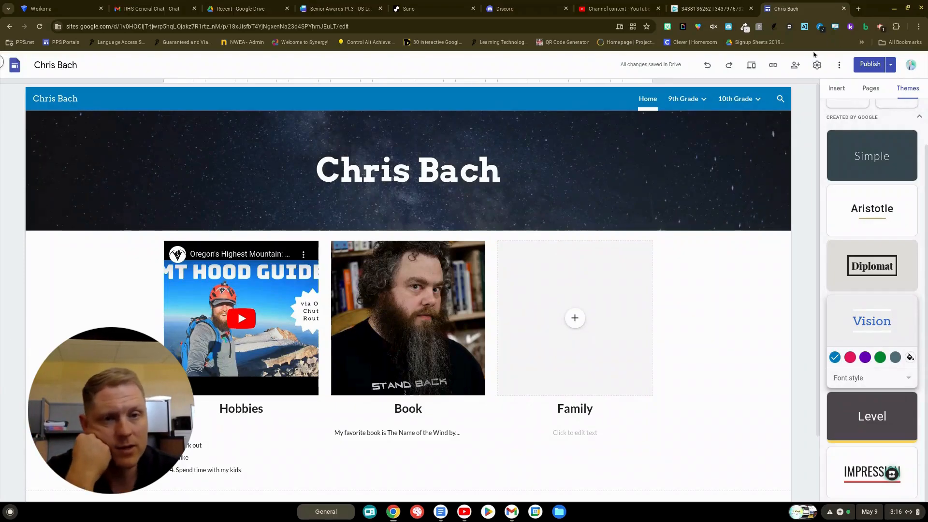
# Step: Review who can access the draft and the published site in the sharing settings
pyautogui.click(795, 68)
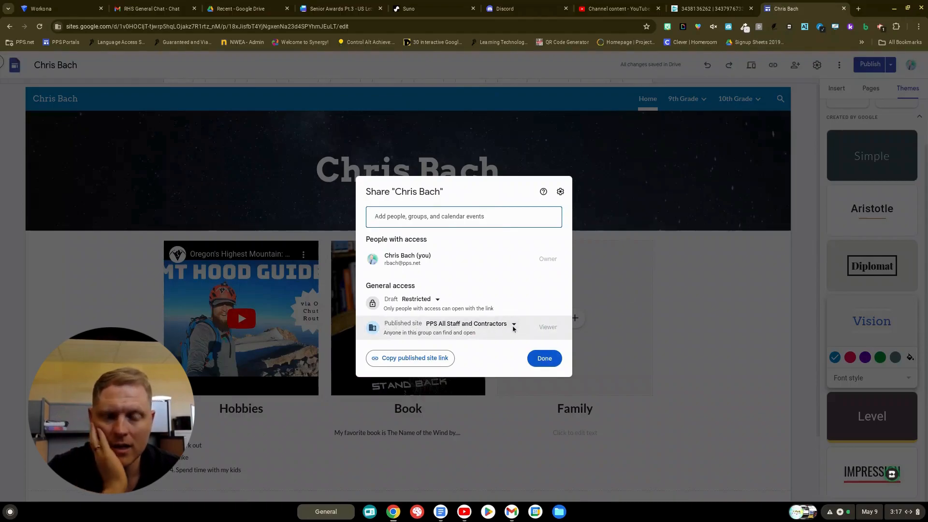
pyautogui.click(544, 359)
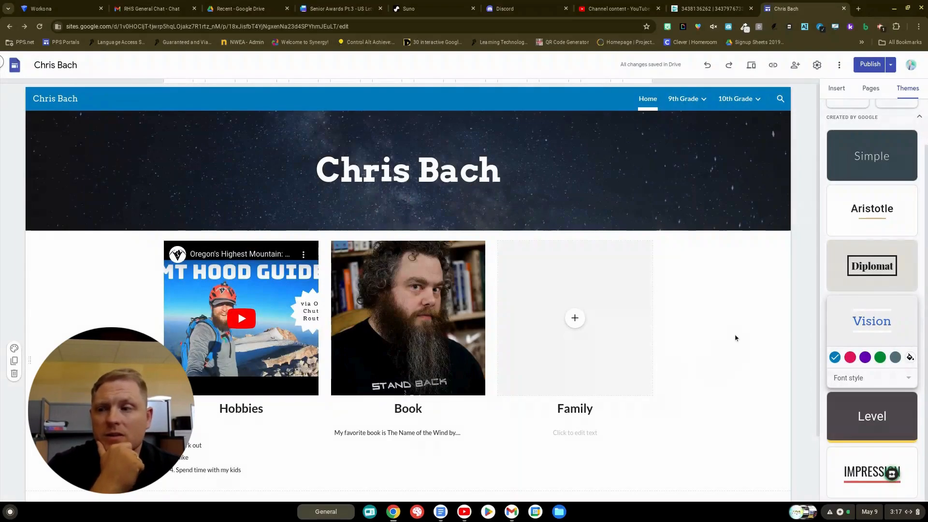
# Step: Show the site's page list with the subpages under 9th Grade expanded
pyautogui.click(872, 90)
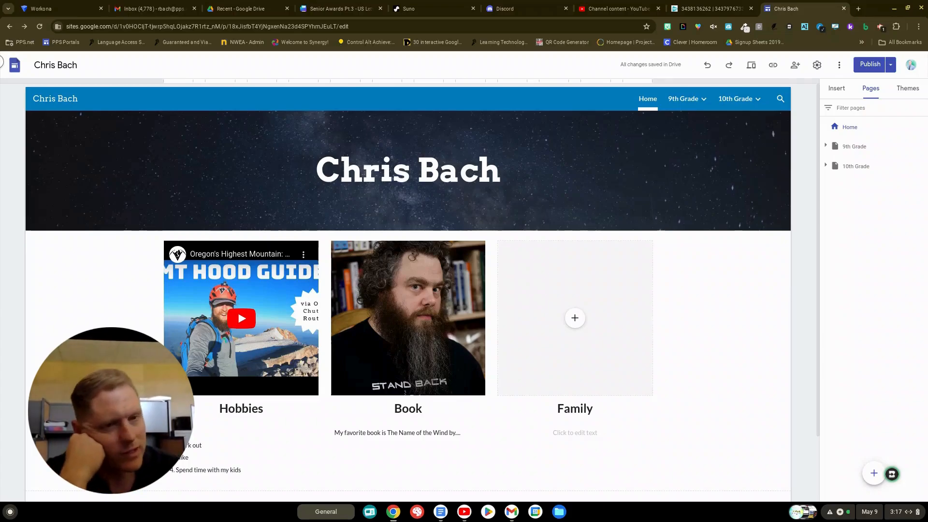
pyautogui.click(826, 146)
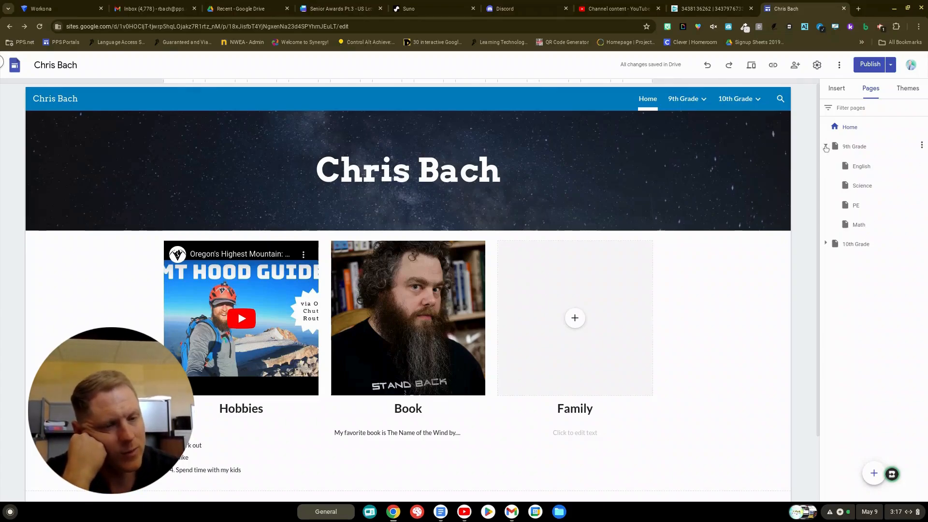